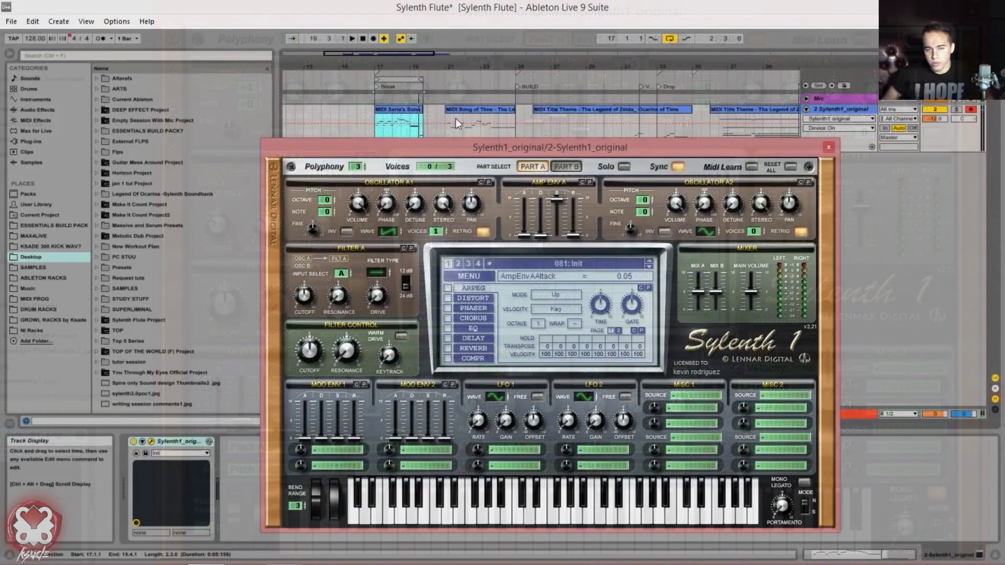
- Play the Saria's Song MIDI clip and set oscillator A1's waveform to Sine
left_click(410, 115)
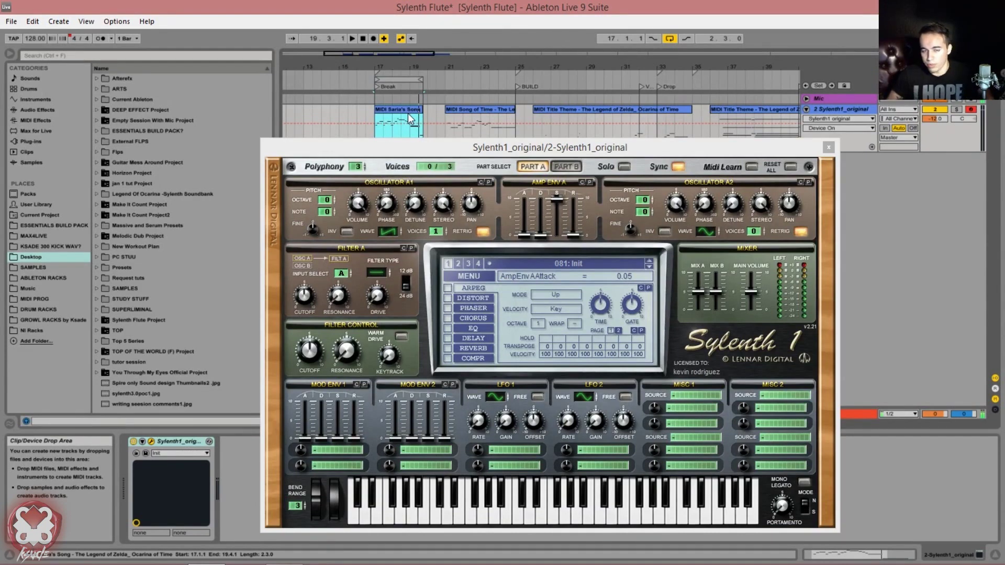
key("space")
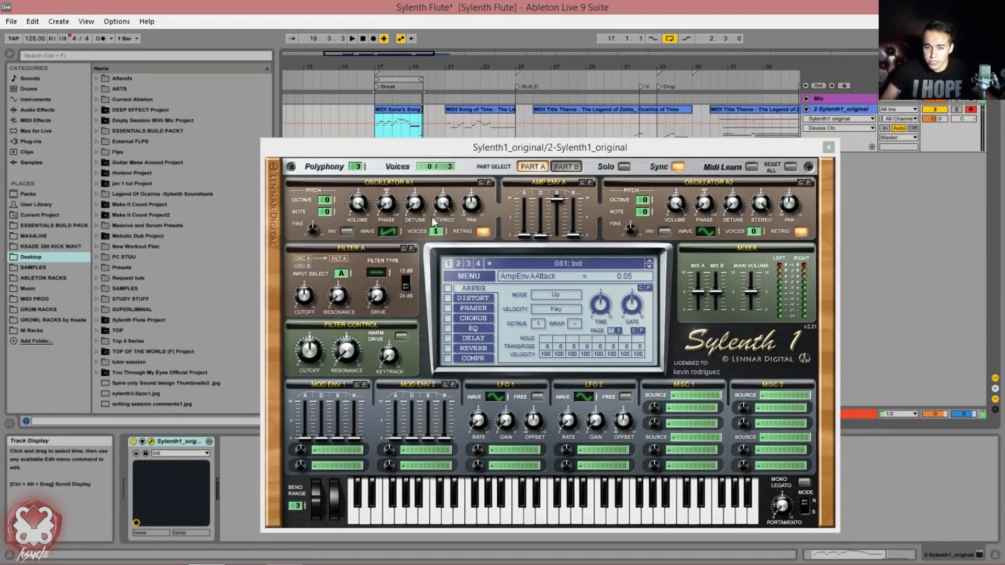
left_click(395, 228)
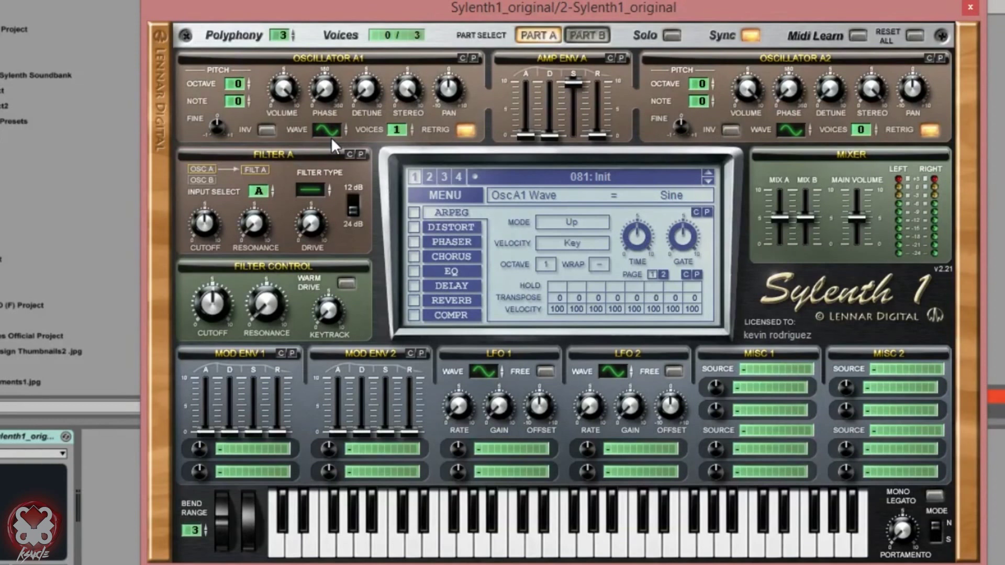
- Turn on Mono Legato and set the portamento time to 0.00
left_click(931, 496)
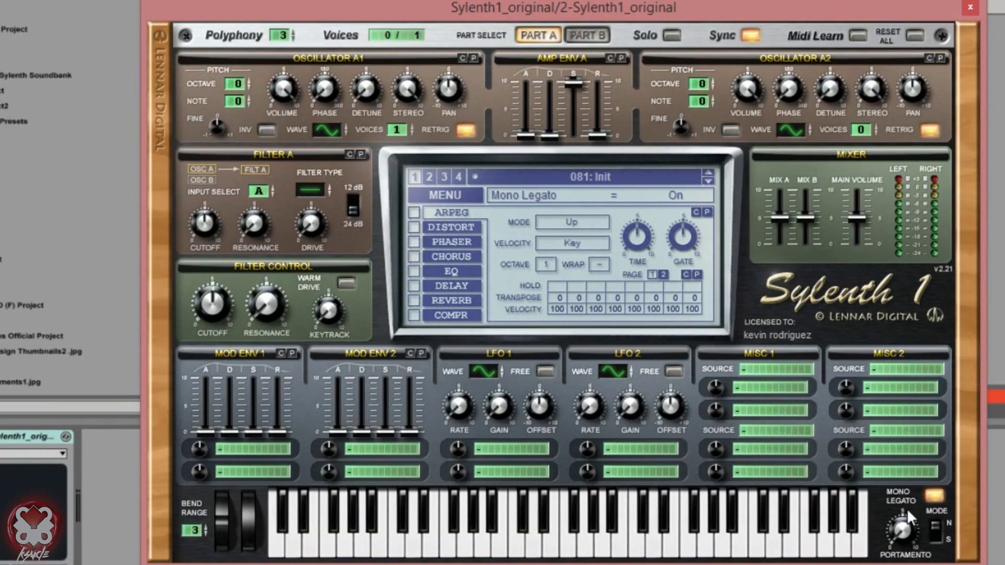
left_click_drag(909, 528, 931, 518)
left_click(933, 525)
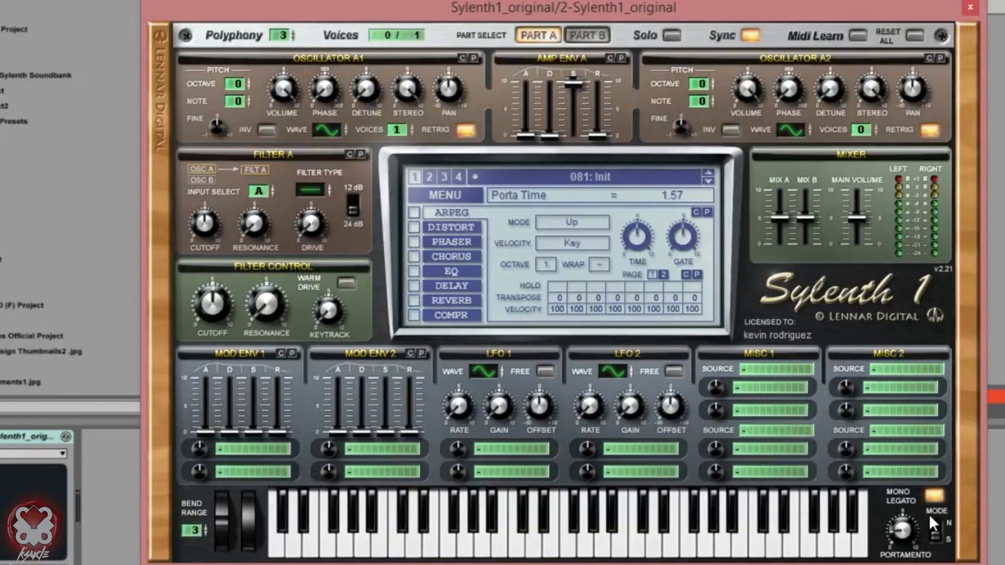
left_click_drag(929, 516, 929, 560)
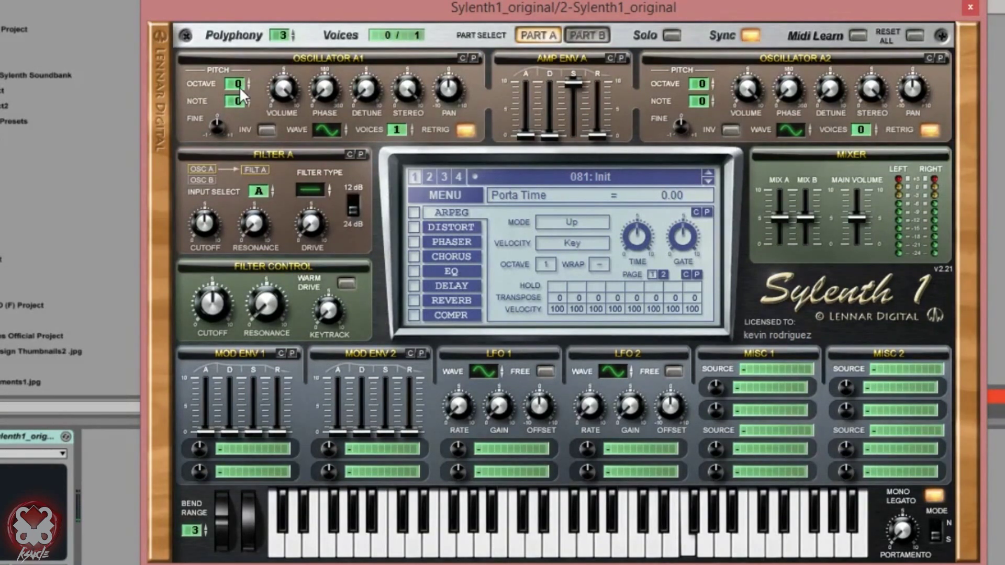
- Raise oscillator A1 by one octave and shape amp envelope A with a raised attack, decay 3.16, low sustain and release 6.59
left_click_drag(239, 86, 251, 80)
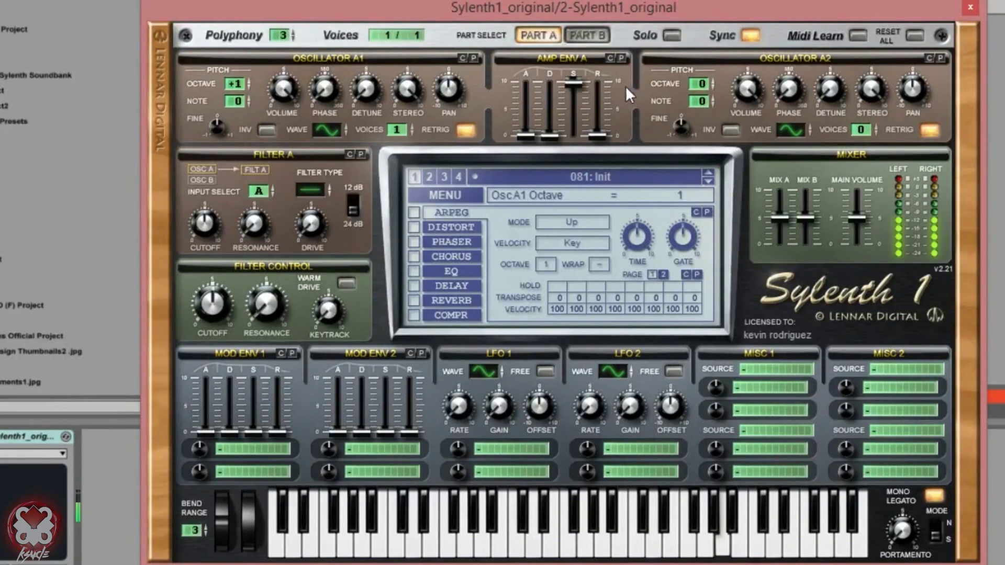
left_click_drag(527, 135, 544, 62)
left_click_drag(552, 137, 607, 41)
left_click_drag(537, 112, 560, 124)
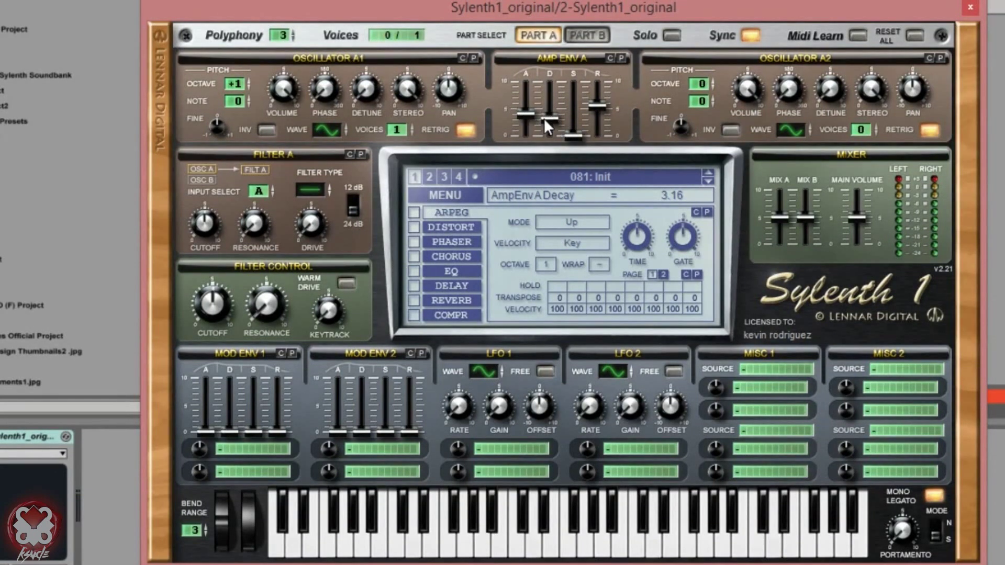
left_click_drag(579, 137, 613, 93)
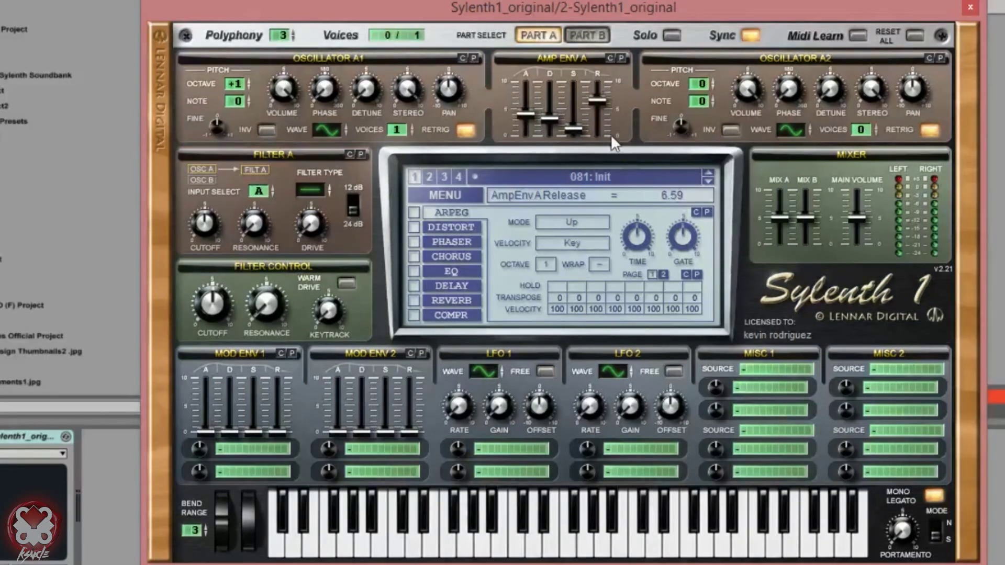
- Route Mod Env 1 to Cutoff A at amount 2.57 and raise its attack and decay, with sustain 0.69 and release 6.78
left_click(246, 449)
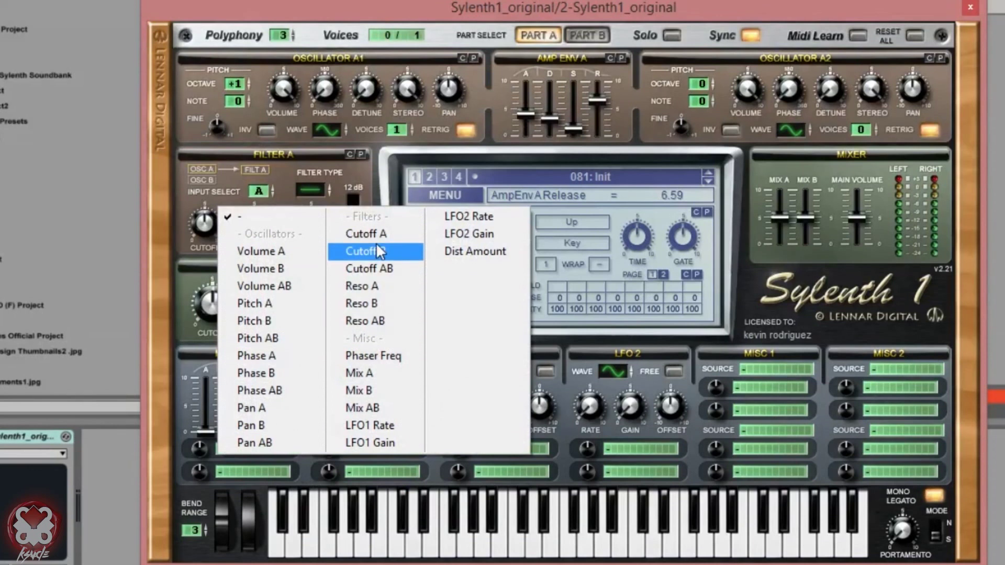
left_click(383, 234)
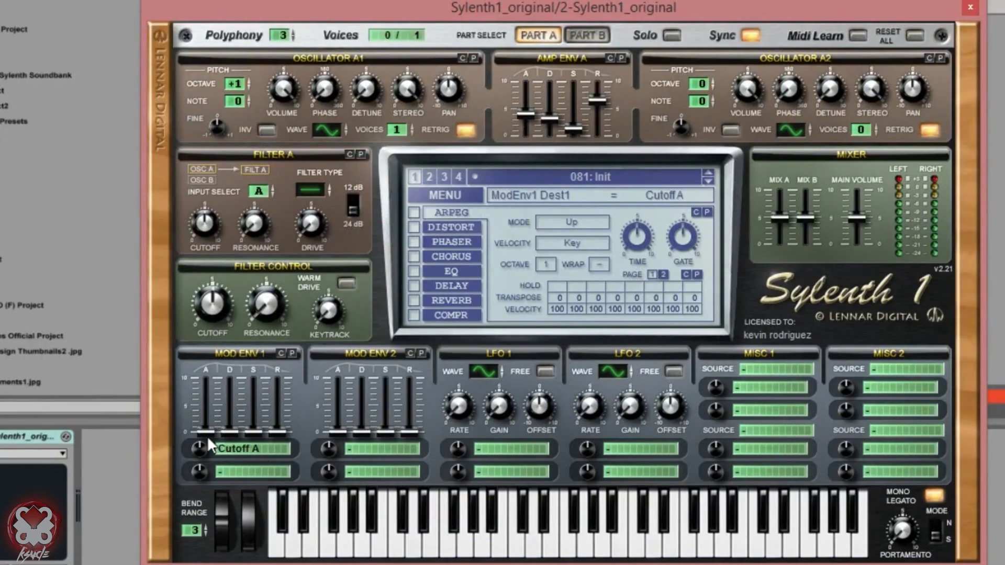
left_click_drag(207, 434, 257, 428)
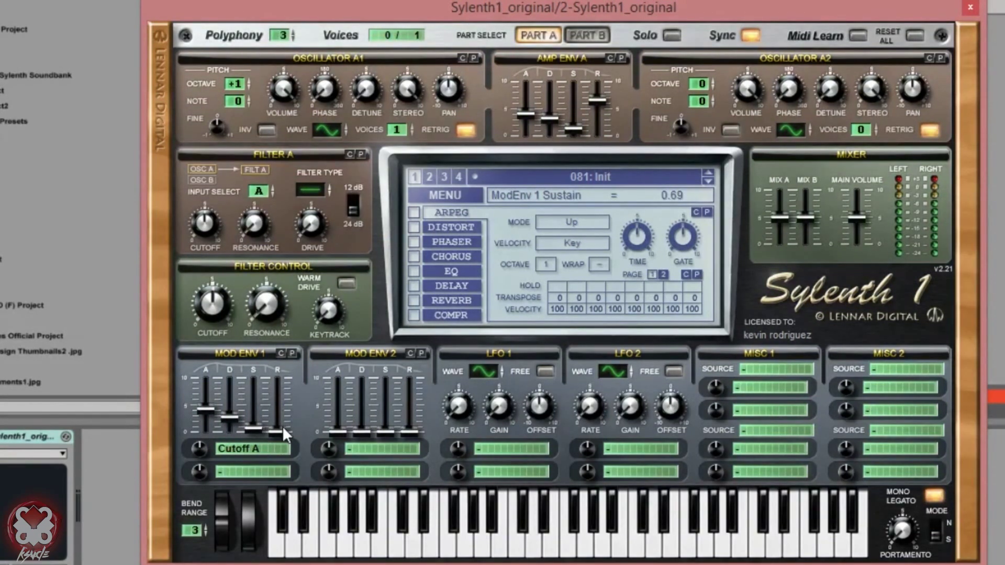
left_click_drag(282, 426, 300, 316)
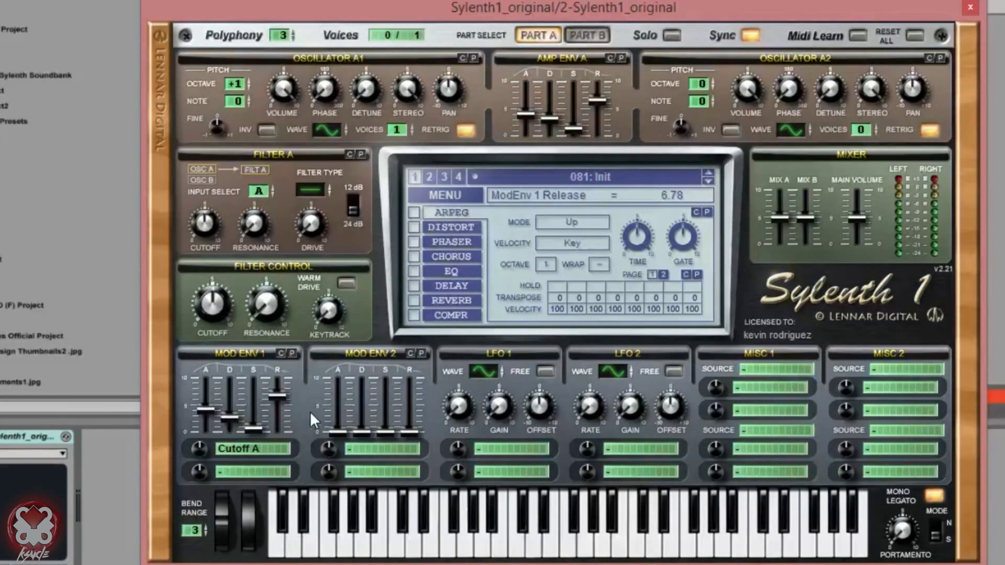
left_click_drag(198, 447, 221, 436)
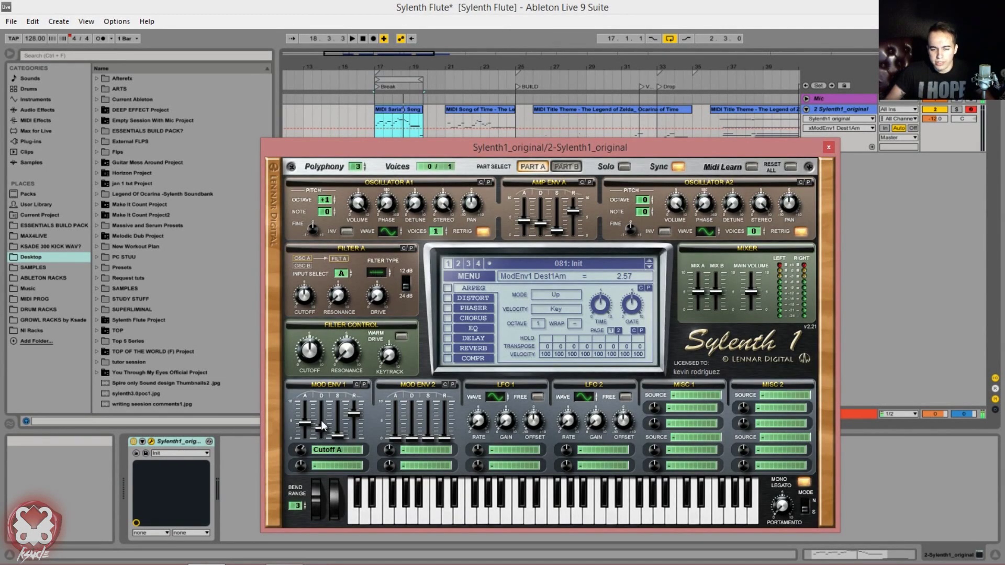
- Set Filter A to Lowpass with its cutoff at 62.20 Hz
left_click(377, 272)
left_click(390, 272)
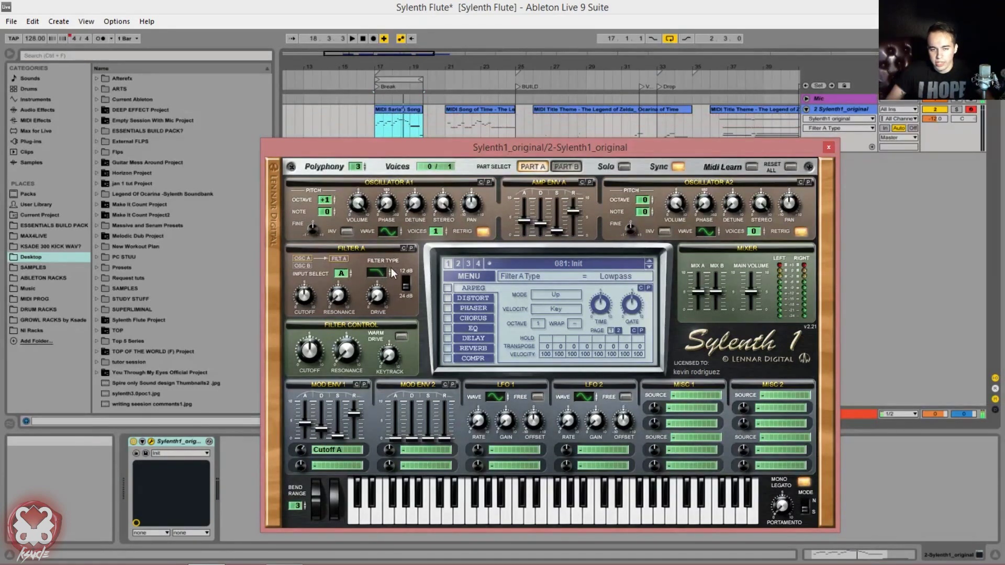
left_click(310, 299)
left_click_drag(309, 300, 315, 315)
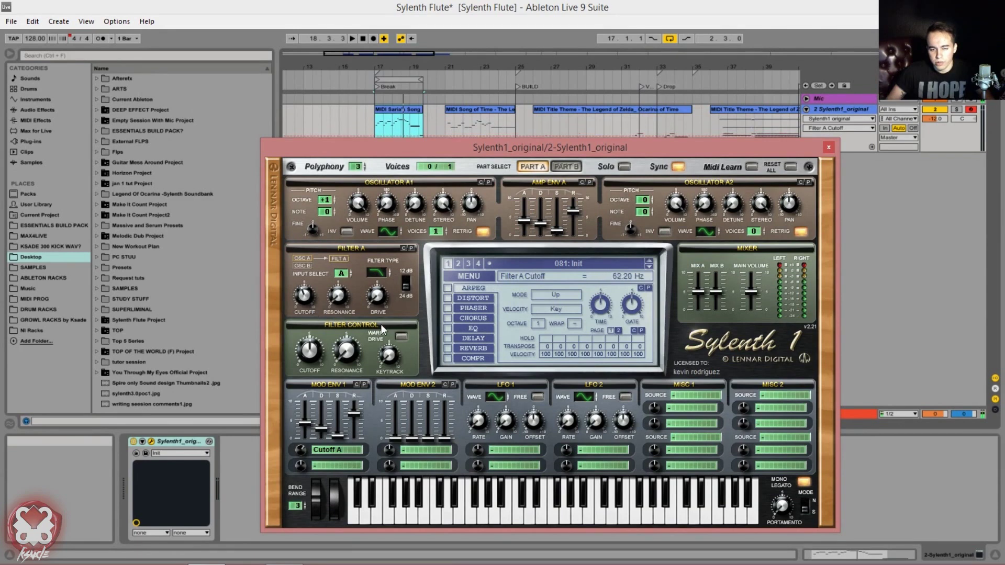
- Enable Warm Drive, set Filter A's drive to 2.52 and switch its slope between 12 dB and 24 dB
left_click(401, 337)
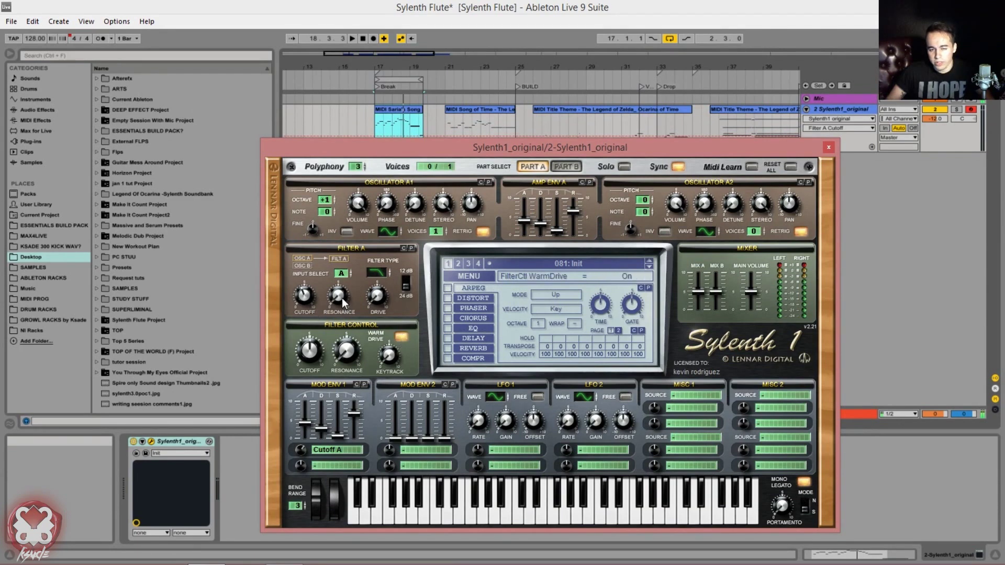
left_click_drag(368, 292, 390, 275)
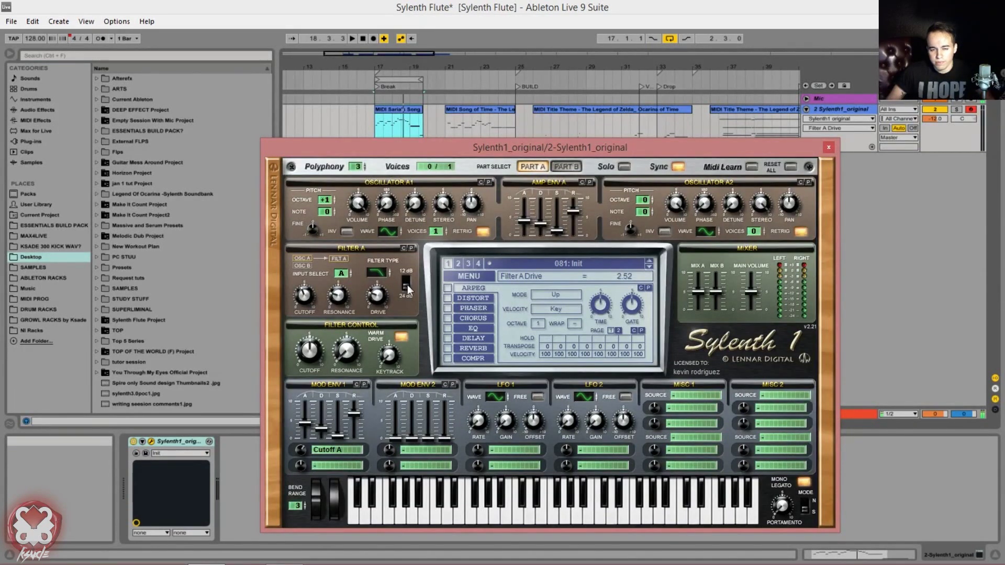
left_click(407, 289)
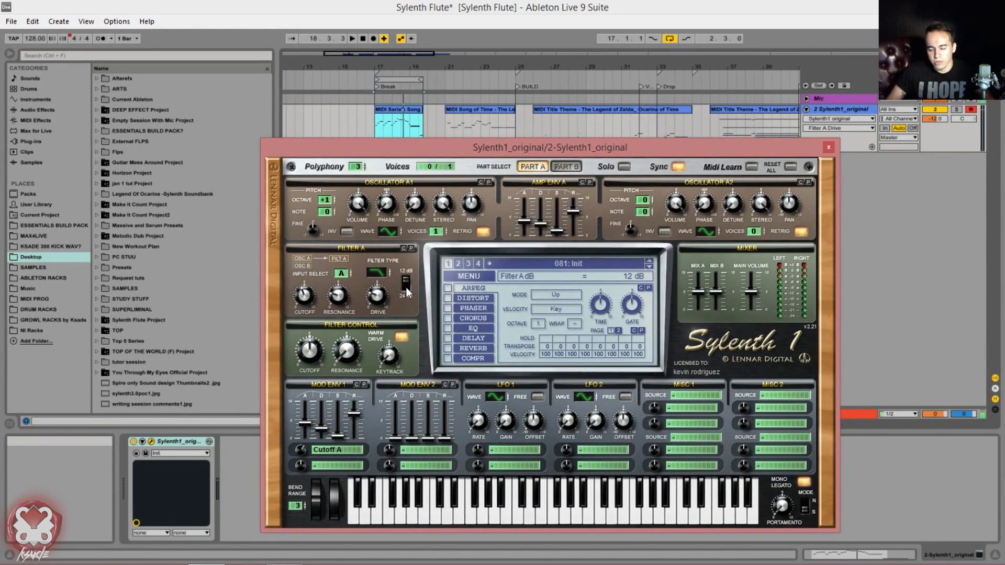
left_click(407, 288)
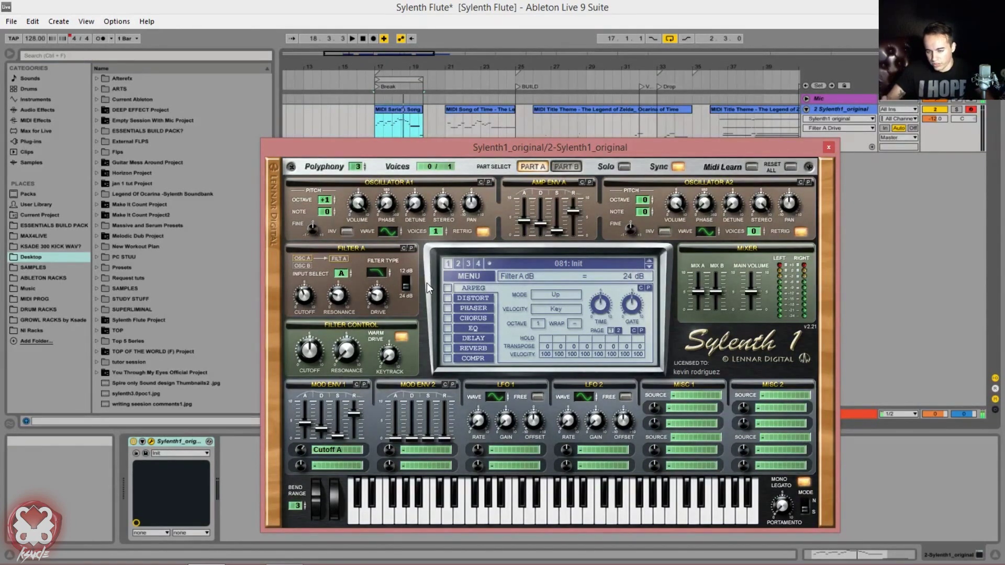
left_click(405, 289)
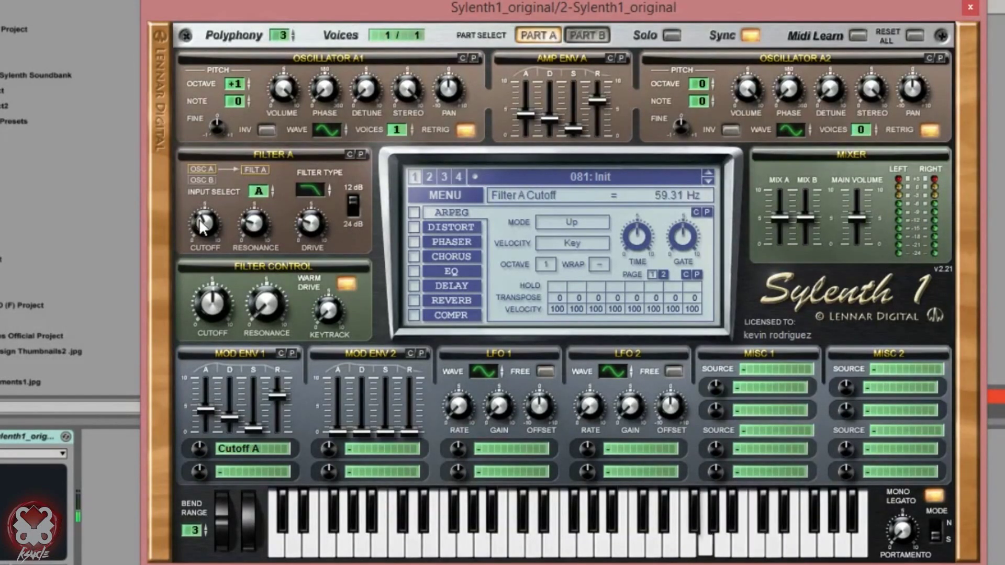
- Lower Filter A's cutoff to 33.56 Hz and strengthen Mod Env 1 with a higher amount, attack 5.80 and a longer decay
left_click_drag(200, 223, 200, 230)
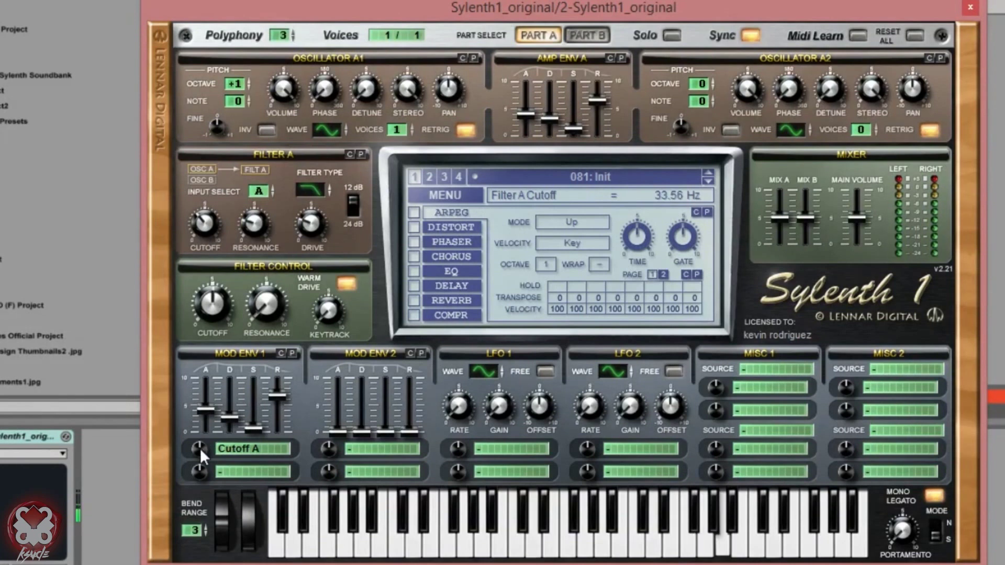
left_click_drag(200, 448, 240, 374)
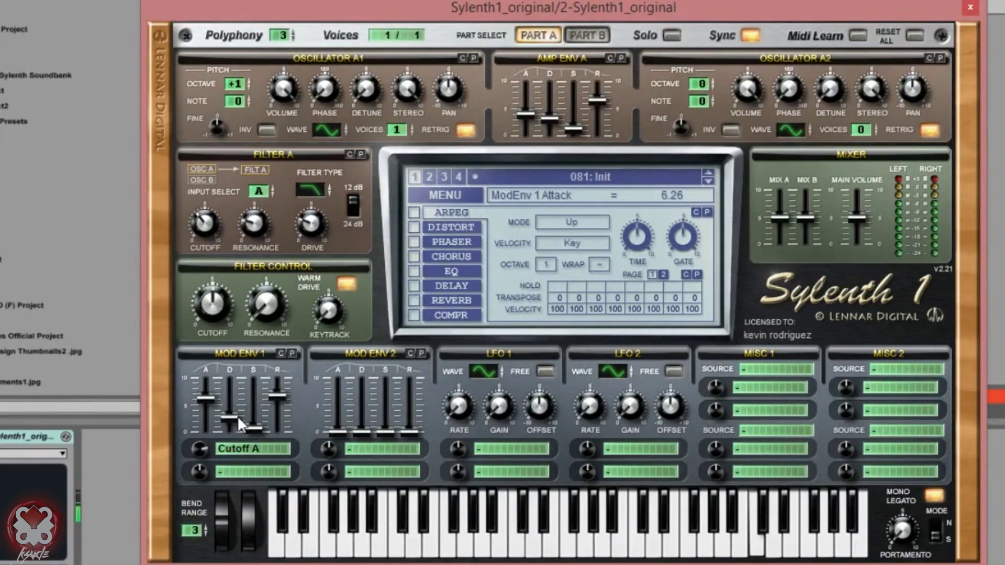
left_click_drag(237, 416, 217, 404)
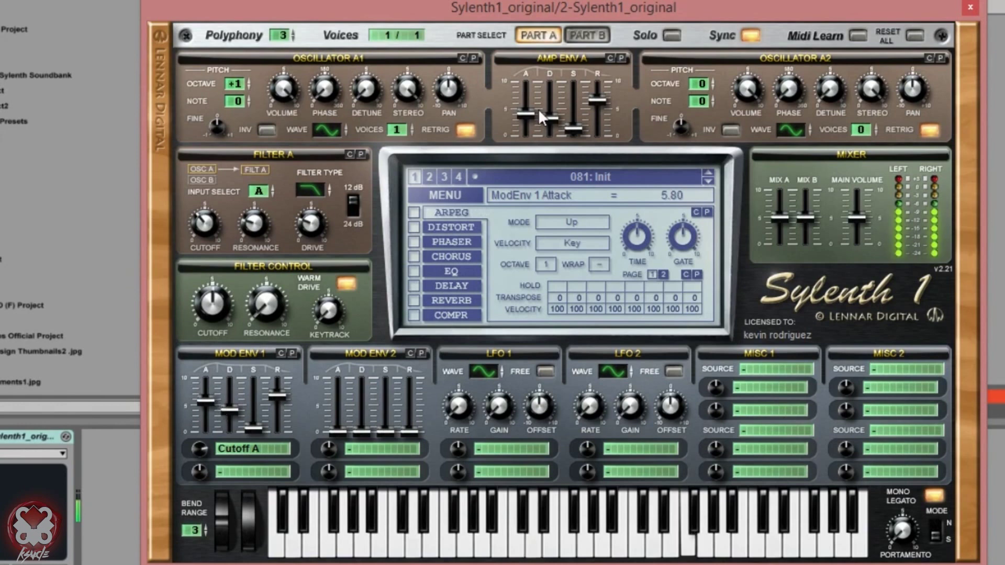
- Raise amp envelope A's attack and decay, with sustain 2.24 and release 6.65, and set the filter keytrack to 1.67
left_click_drag(526, 116, 577, 120)
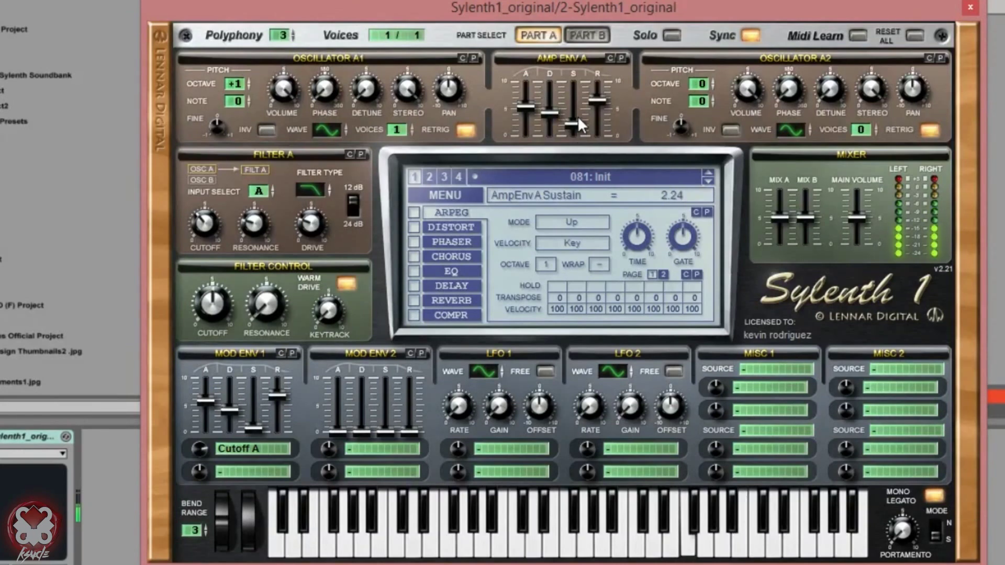
left_click(597, 98)
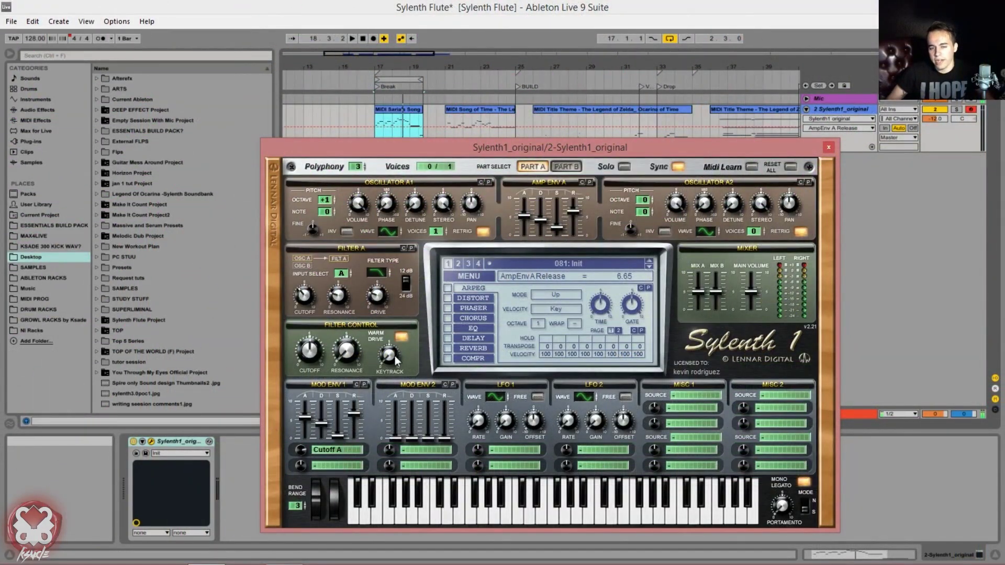
left_click(393, 357)
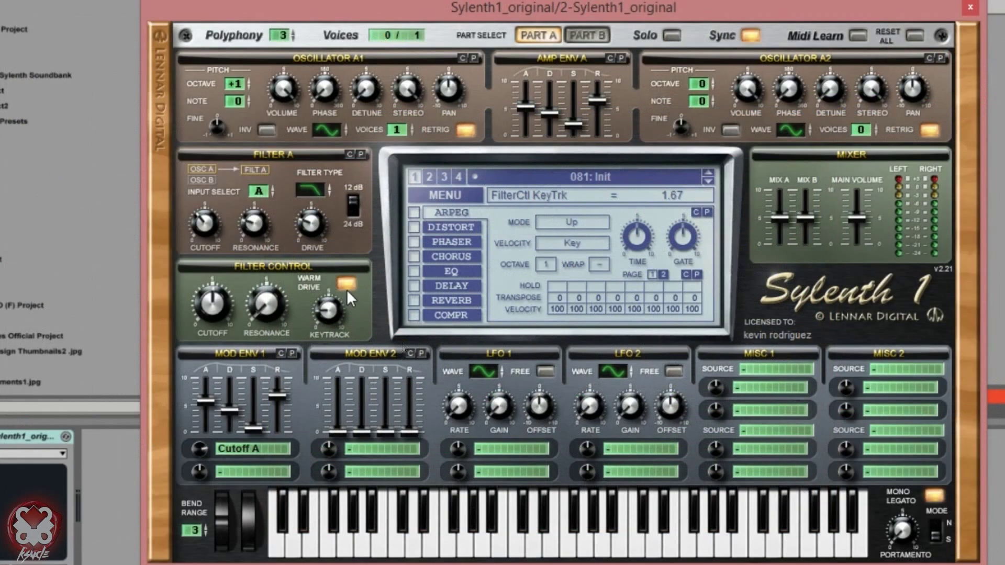
left_click_drag(348, 292, 342, 292)
- Enable the OverDrive distortion with an amount of 3.00 and raise the main volume to 7.07
left_click(413, 226)
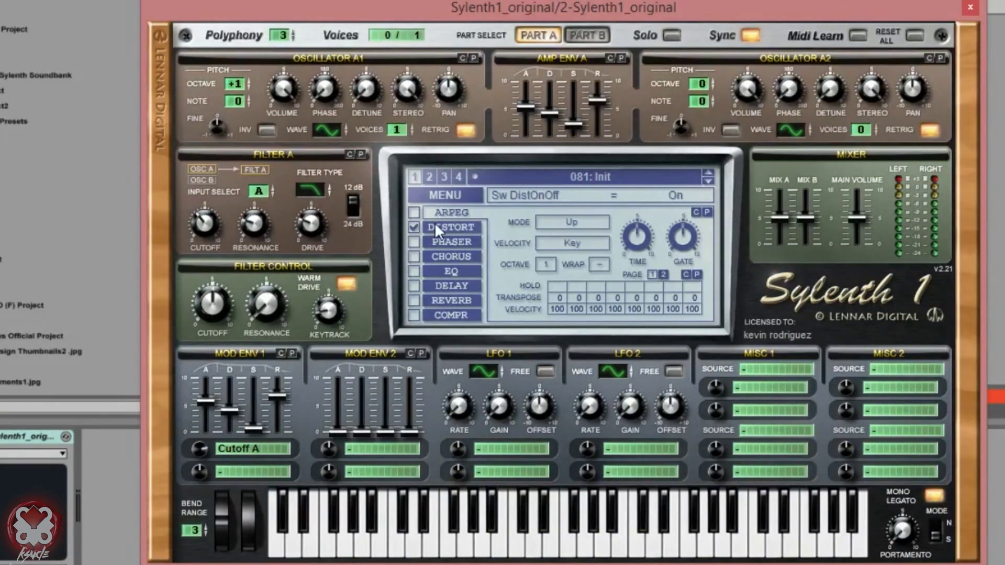
left_click(450, 227)
left_click_drag(578, 273, 570, 324)
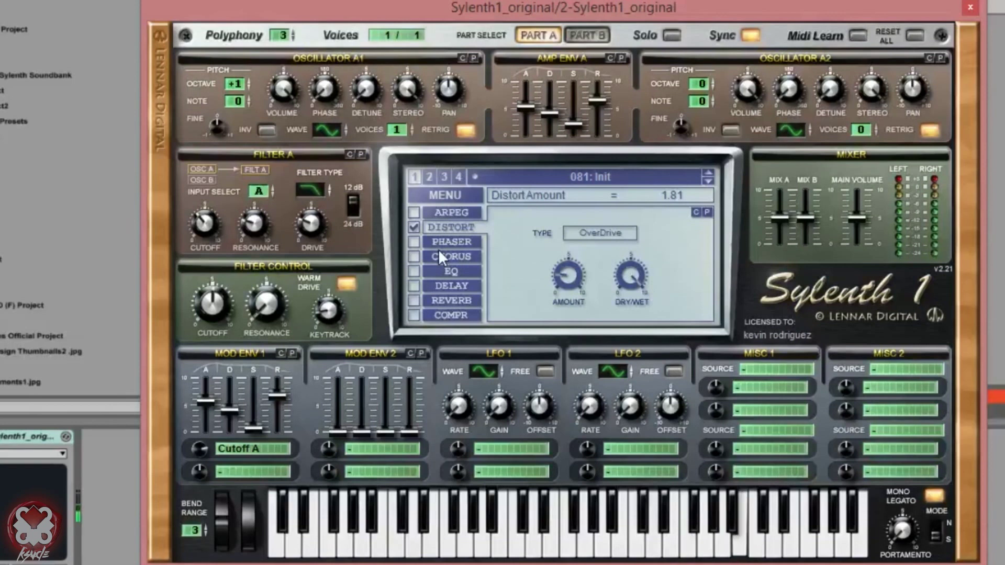
left_click_drag(569, 275, 590, 276)
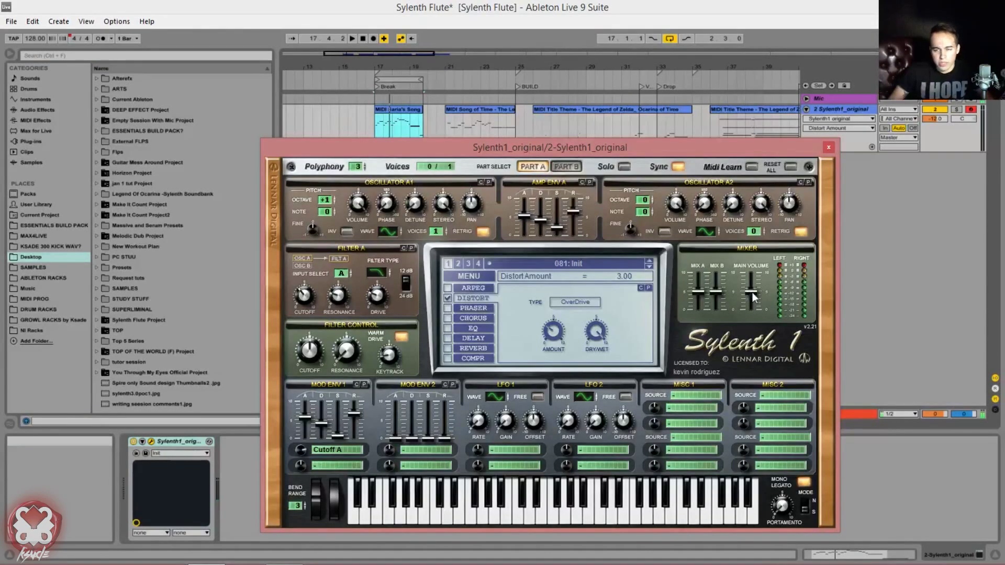
left_click_drag(752, 292, 754, 270)
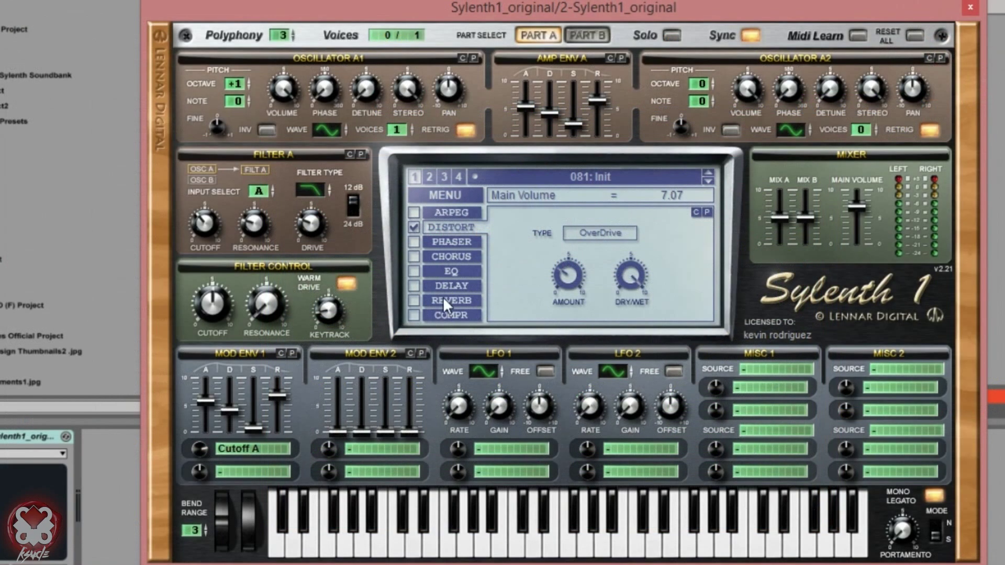
- Enable the reverb effect and reduce its size to 2.55
left_click(415, 302)
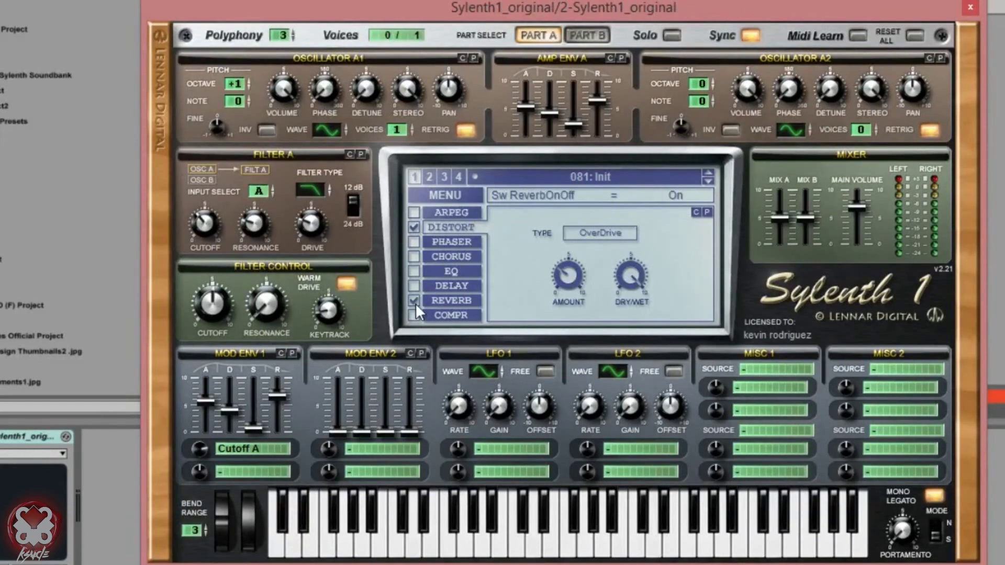
left_click(413, 286)
left_click(414, 286)
left_click(463, 297)
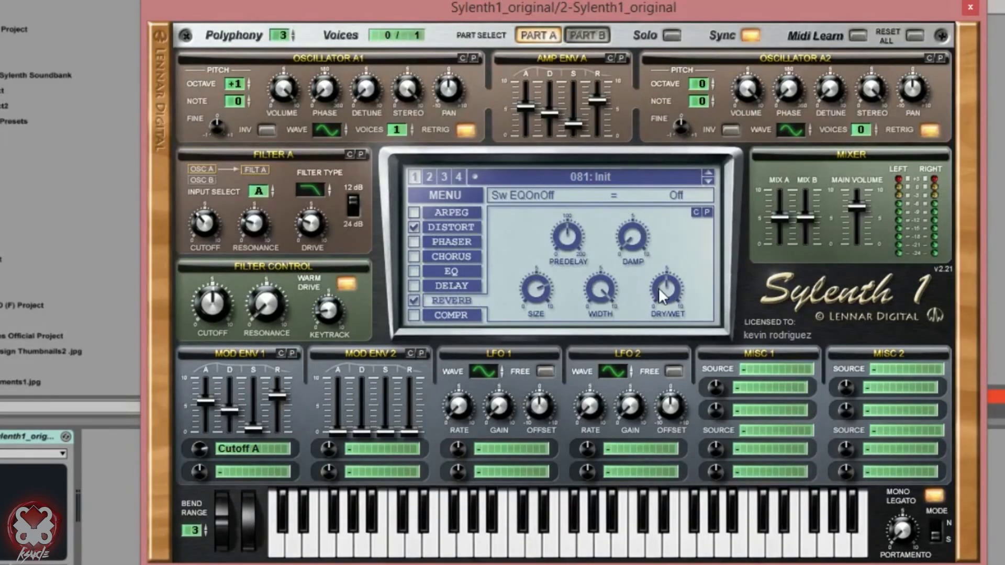
left_click_drag(539, 287, 532, 348)
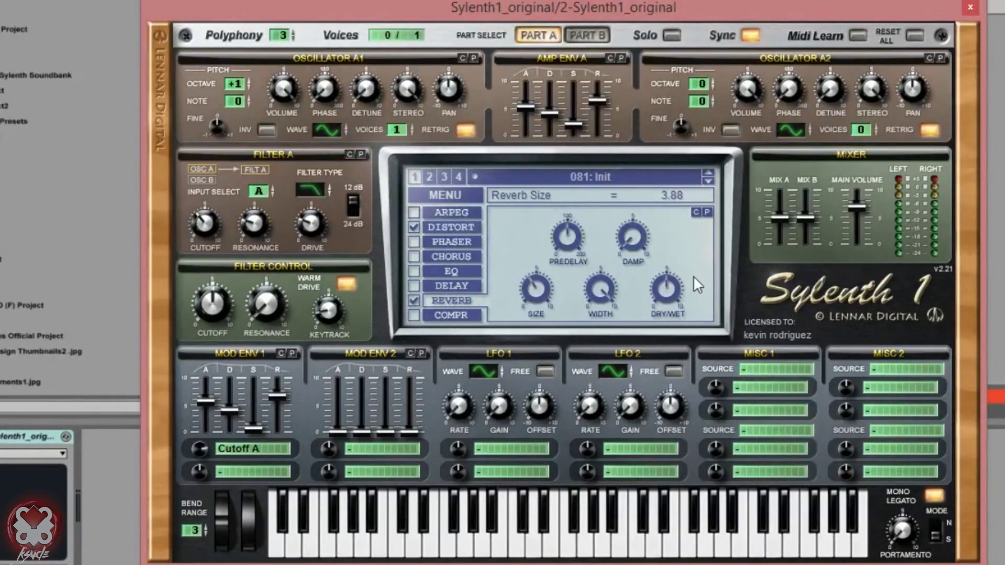
left_click_drag(539, 307, 535, 310)
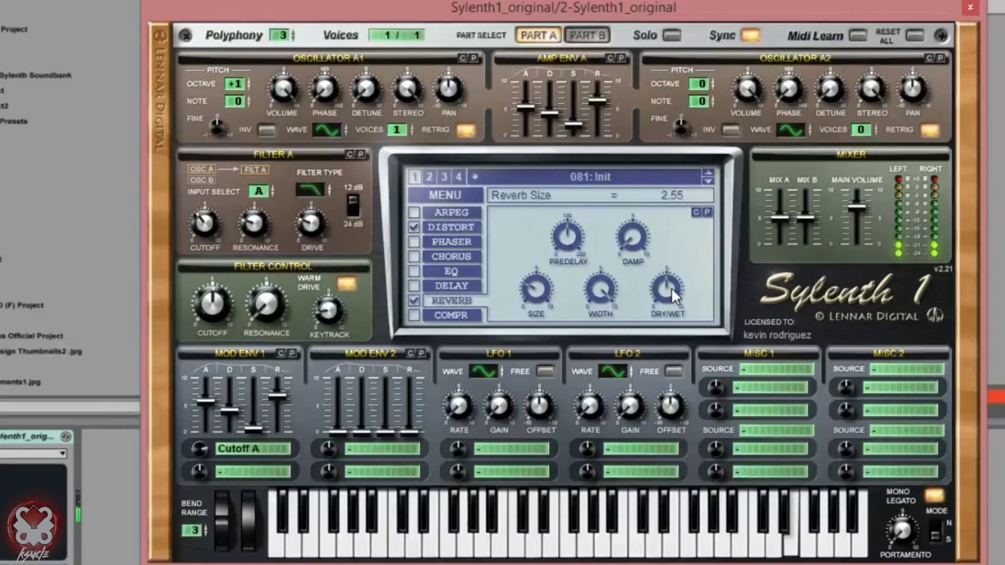
- Set the reverb dry/wet to 51.90 % and its predelay to 55.24 ms
left_click(672, 287)
left_click_drag(672, 286, 673, 284)
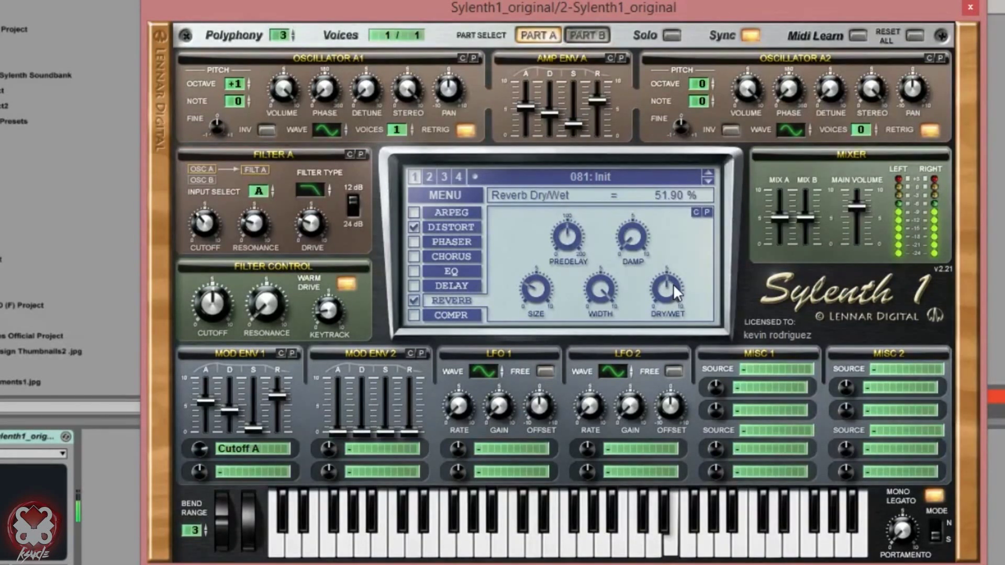
left_click_drag(570, 234, 578, 282)
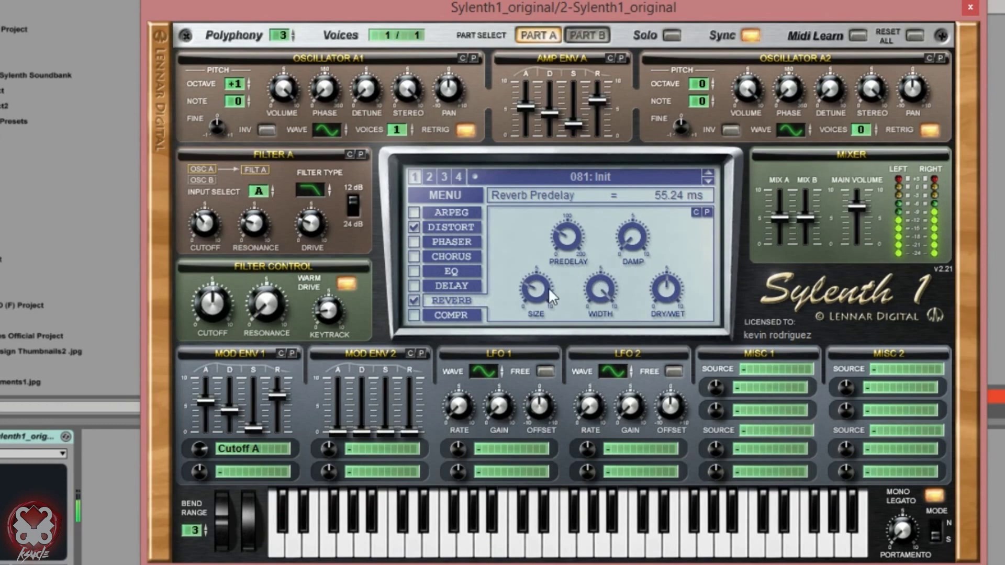
- Set the delay effect's left time to 1/32D and its right time to 1/8
left_click(418, 285)
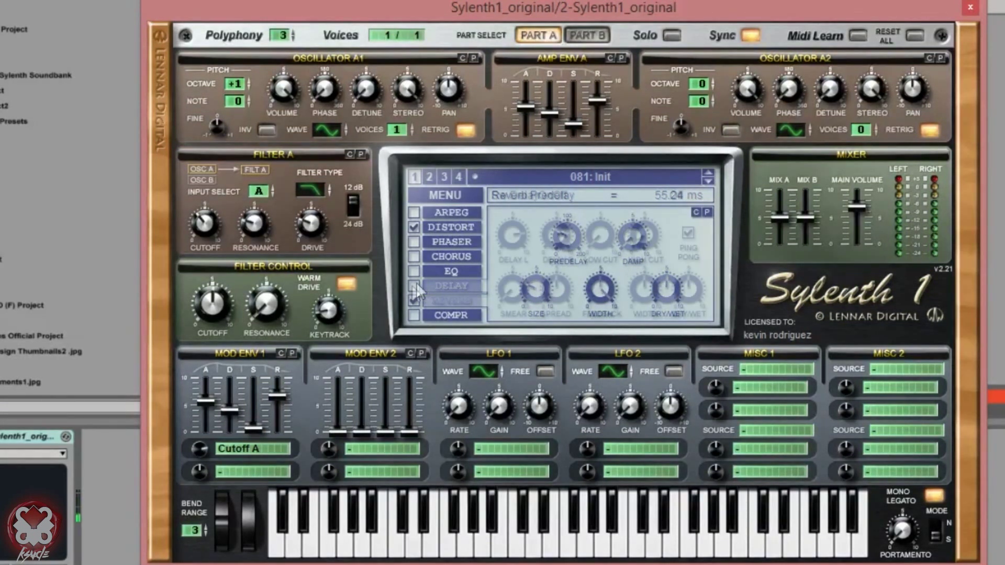
left_click_drag(610, 234, 614, 146)
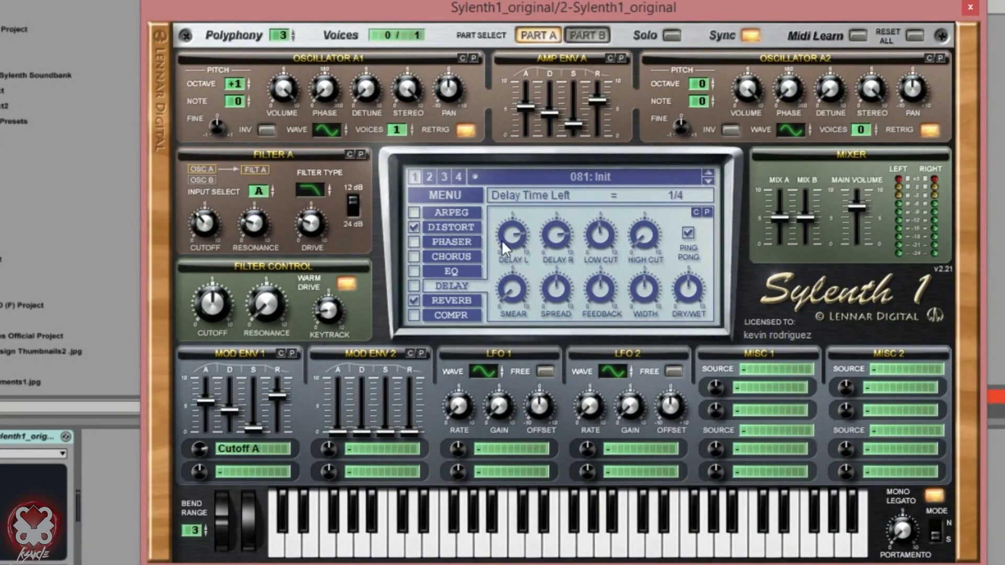
left_click_drag(501, 240, 492, 327)
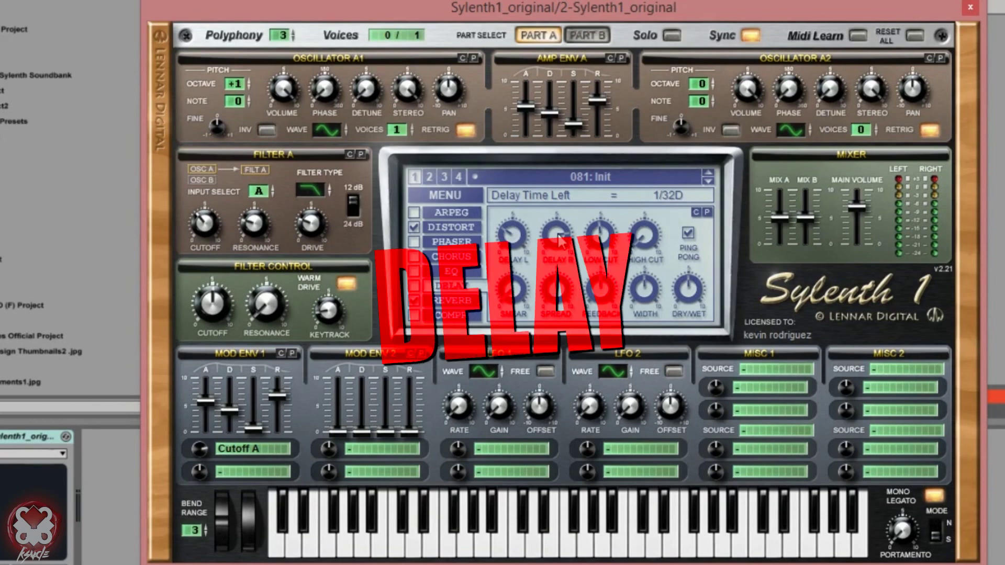
left_click_drag(558, 234, 564, 286)
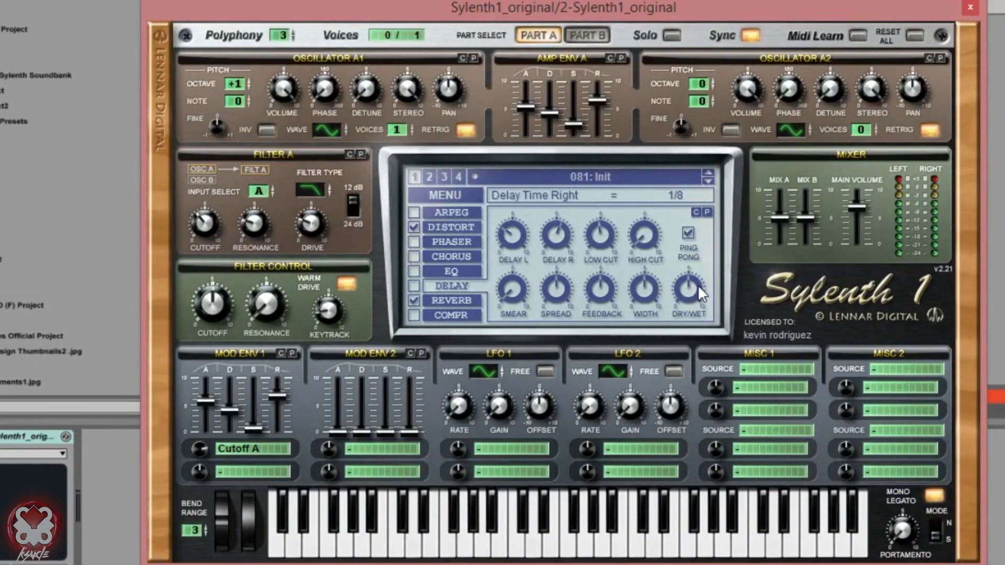
- Enable the delay with feedback at 49.52 % and dry/wet at 42.86 %
left_click_drag(698, 286, 688, 104)
left_click_drag(602, 283, 600, 293)
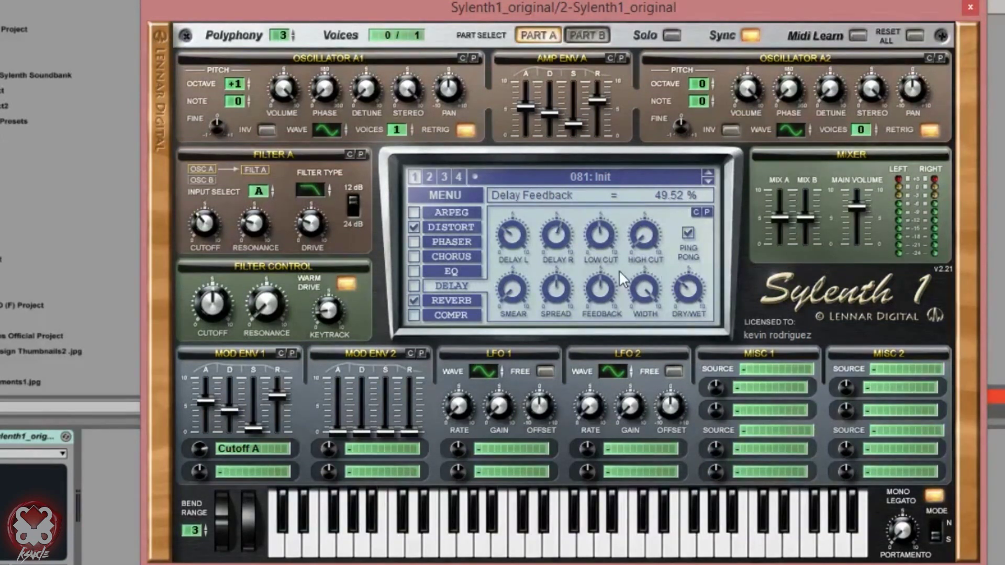
left_click(414, 286)
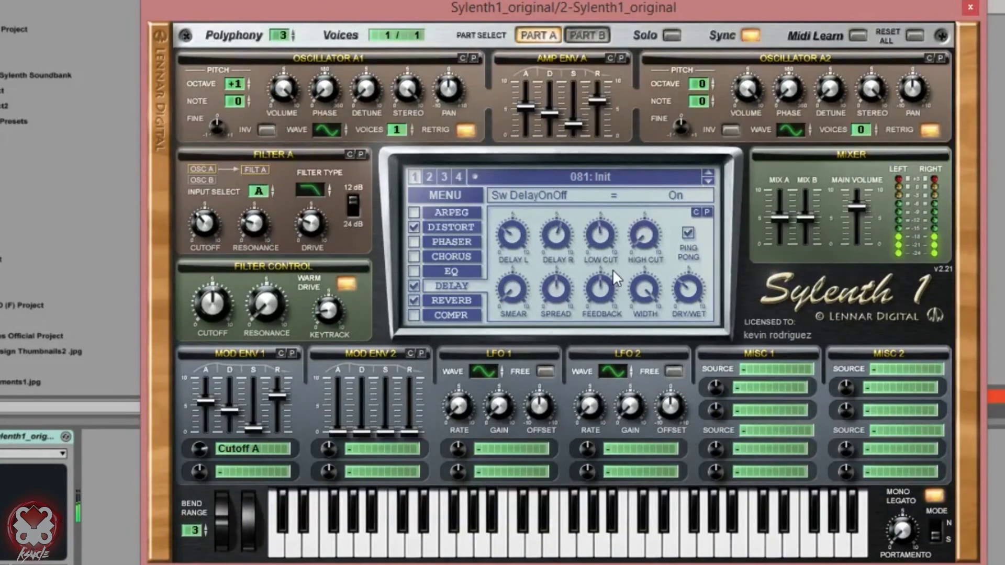
mouse_move(696, 296)
left_mouse_down()
mouse_move(699, 266)
mouse_move(687, 287)
left_mouse_up()
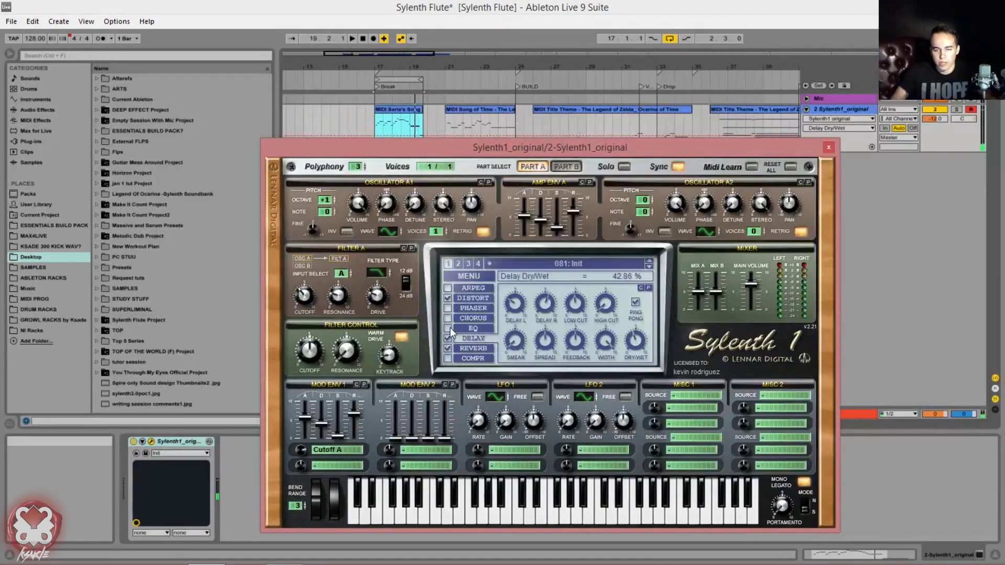
- Enable the EQ with boosted bass, bass frequency 880 Hz, treble 15 dB and treble frequency 1532.17 Hz, and compare it with the bypassed sound
left_click(449, 328)
left_click(473, 328)
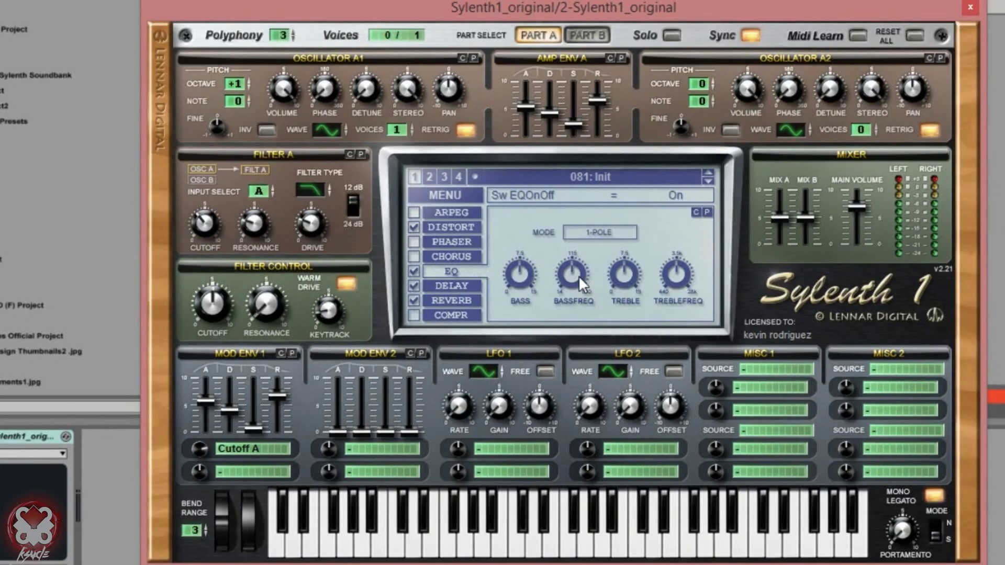
left_click_drag(579, 275, 617, 109)
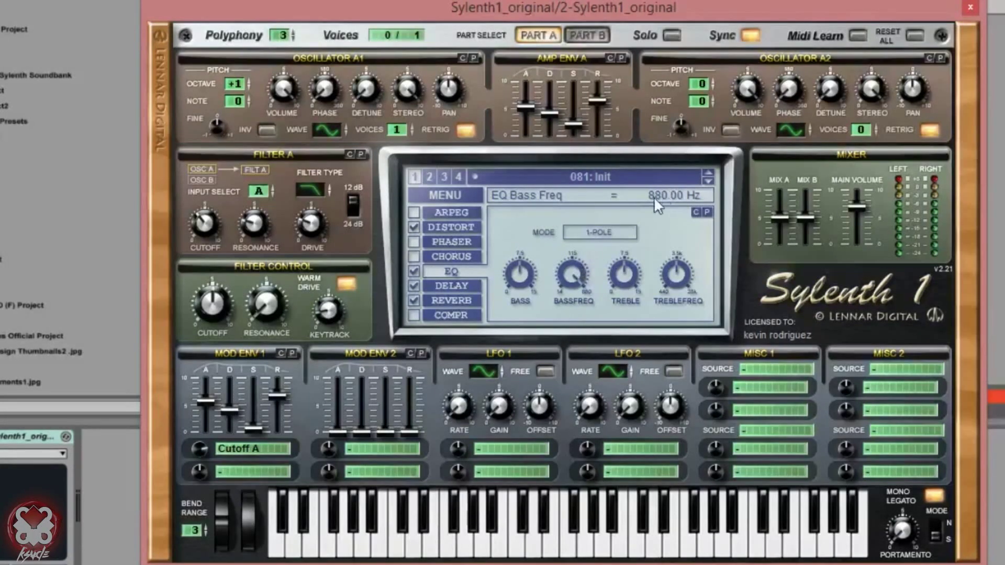
left_click_drag(525, 260, 549, 237)
left_click_drag(617, 272, 629, 269)
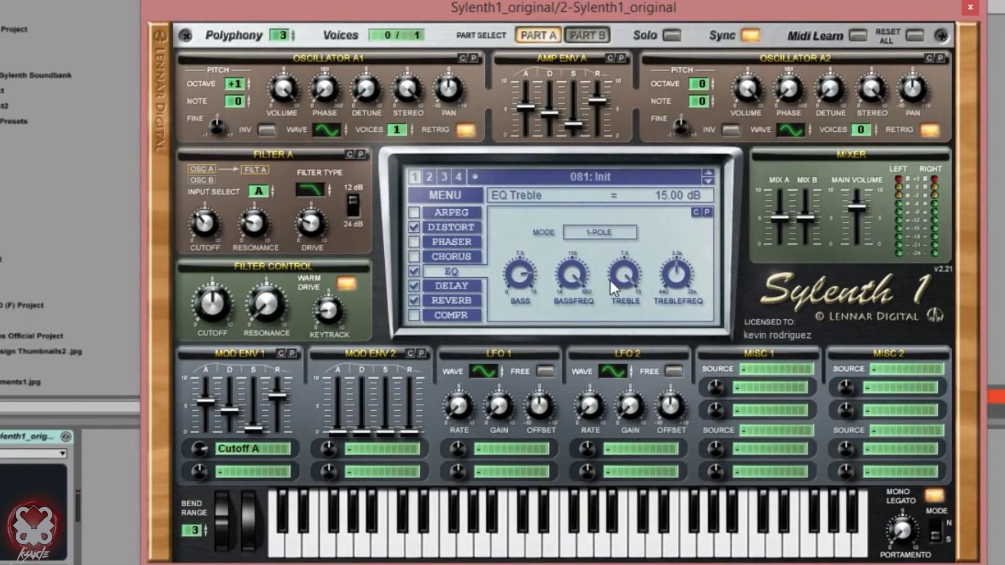
left_click_drag(683, 275, 688, 312)
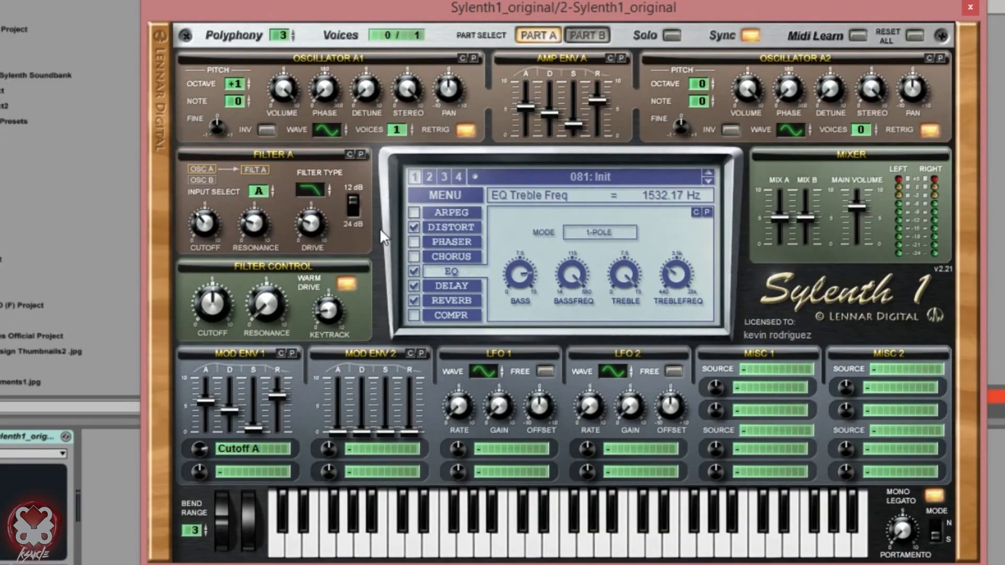
left_click(413, 270)
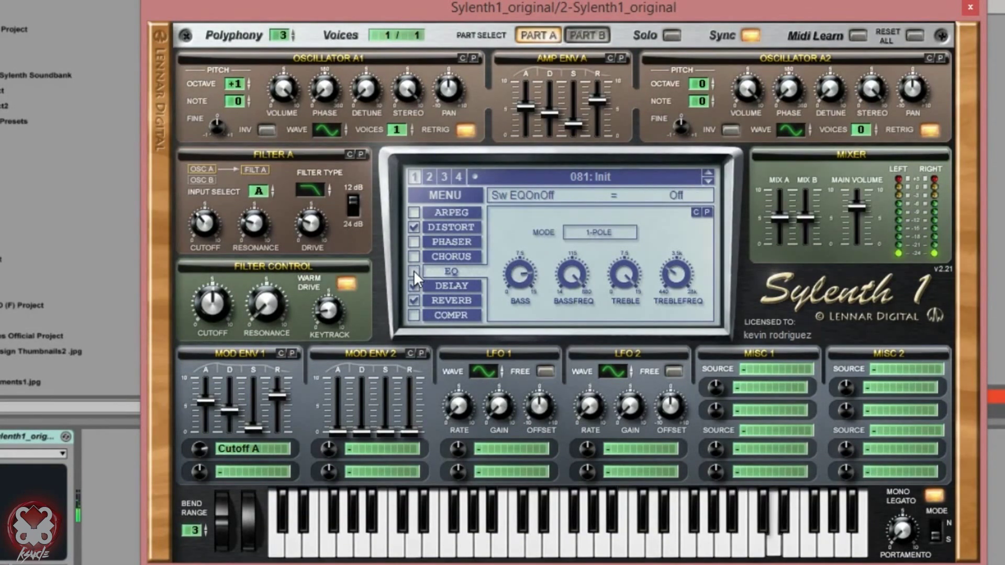
left_click(413, 270)
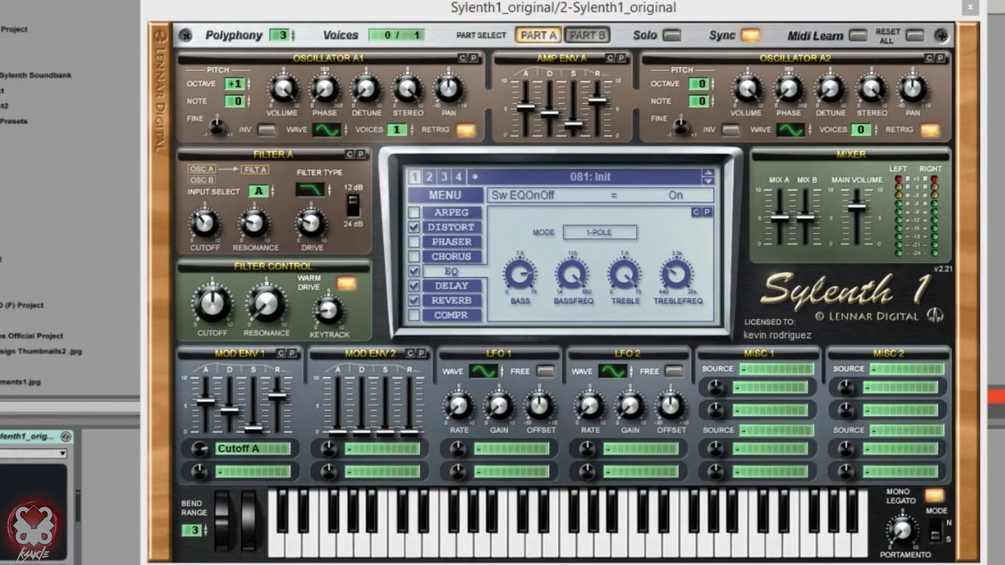
- Route LFO 1 to Pitch A and set the LFO rate to 1/1D
left_click(511, 449)
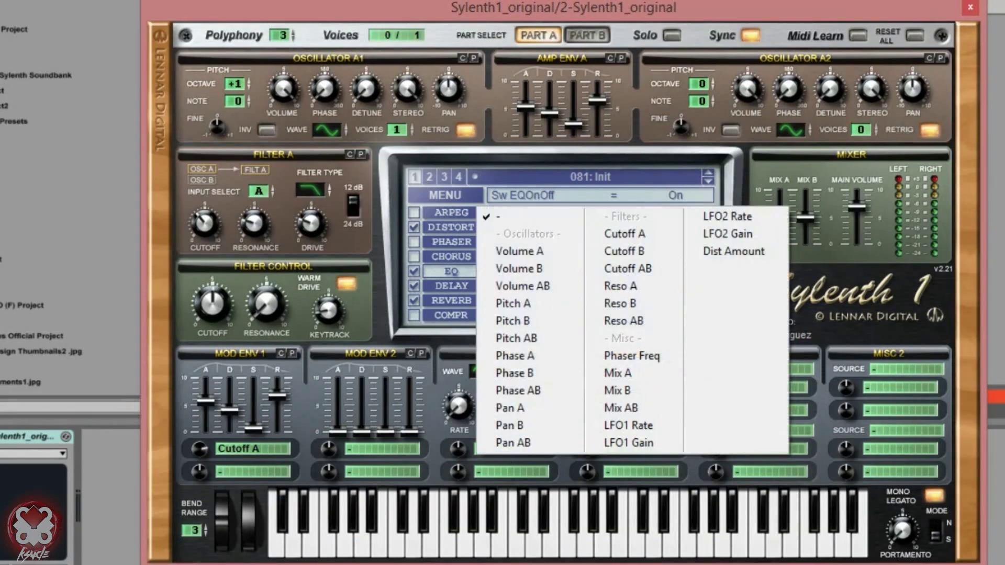
left_click(542, 302)
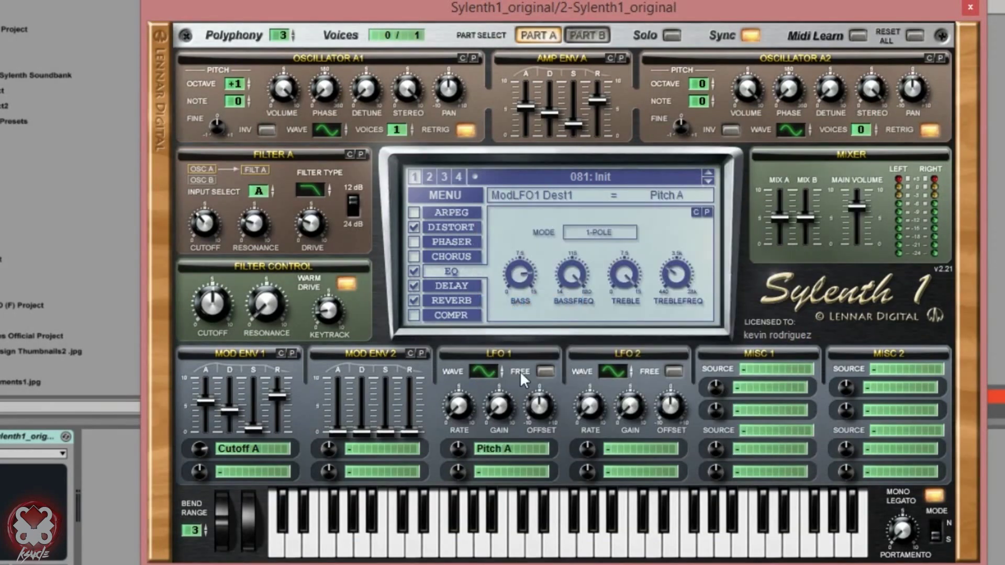
scroll(459, 450, "up", 4)
scroll(498, 407, "up", 5)
scroll(465, 404, "down", 1)
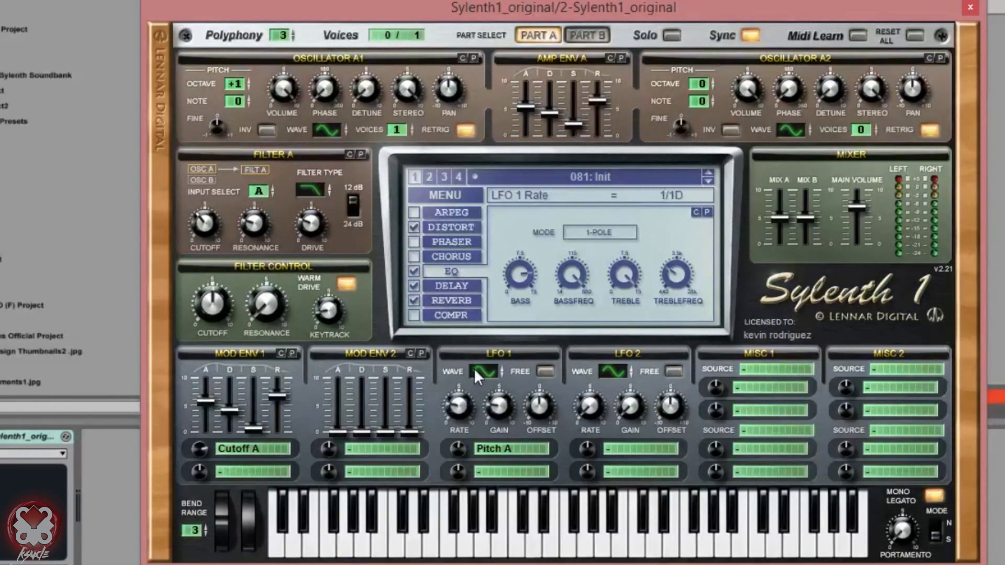
- Readjust LFO 1's rate by ear and fine-tune its modulation amount on Pitch A
left_click_drag(475, 376, 497, 316)
scroll(506, 408, "down", 3)
scroll(506, 405, "down", 1)
scroll(500, 405, "down", 1)
scroll(460, 402, "down", 1)
scroll(465, 404, "up", 3)
left_click(461, 446)
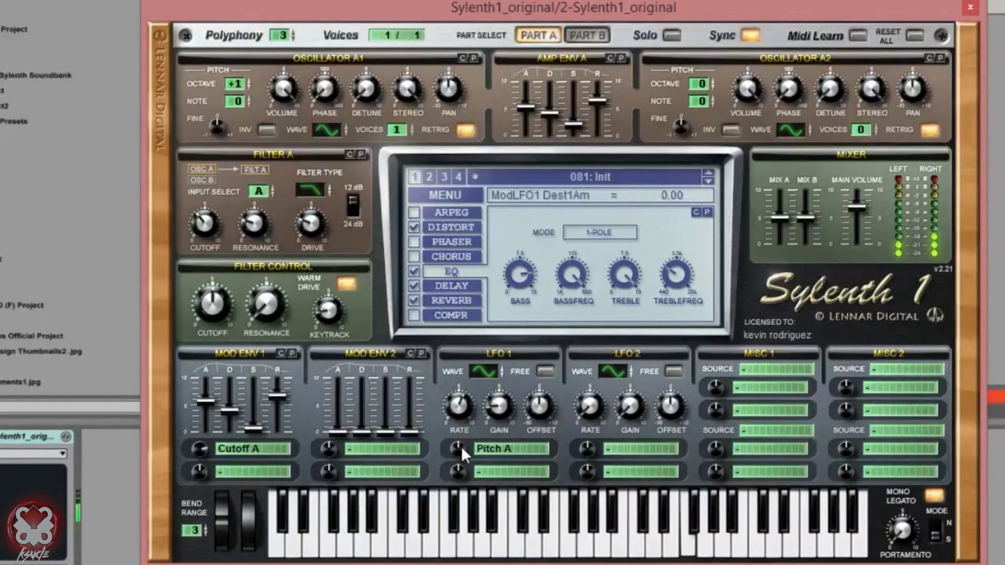
mouse_move(460, 446)
left_mouse_down()
mouse_move(488, 413)
mouse_move(473, 453)
left_mouse_up()
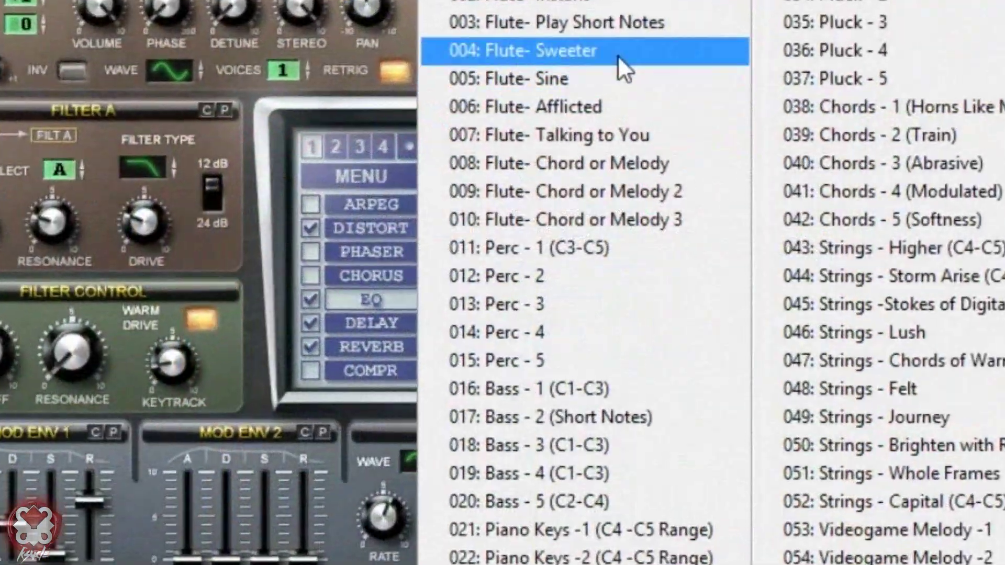
- Audition the soundbank's Flute- Talking to You preset and the Piano Keys presets 021 to 026
left_click(569, 232)
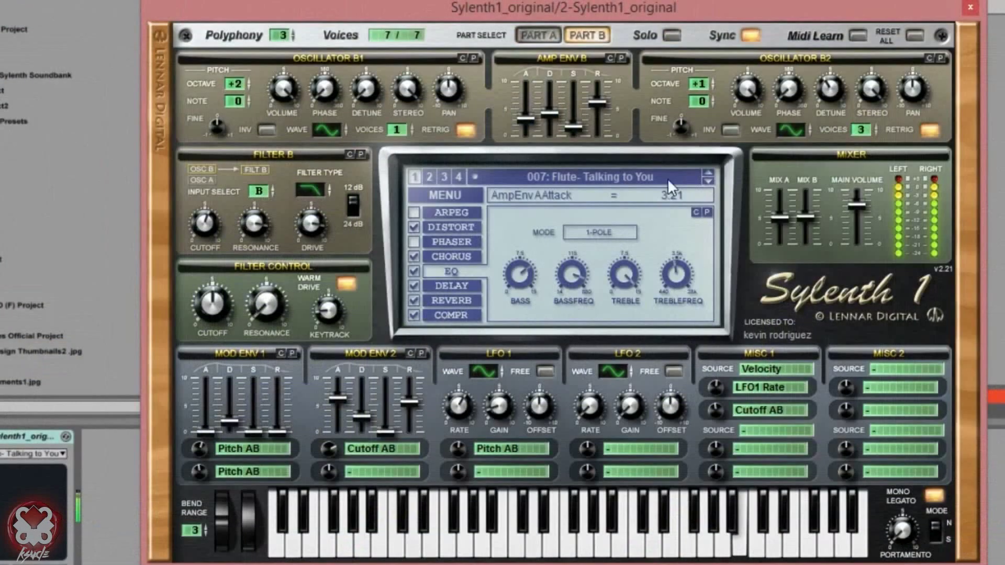
left_click(624, 176)
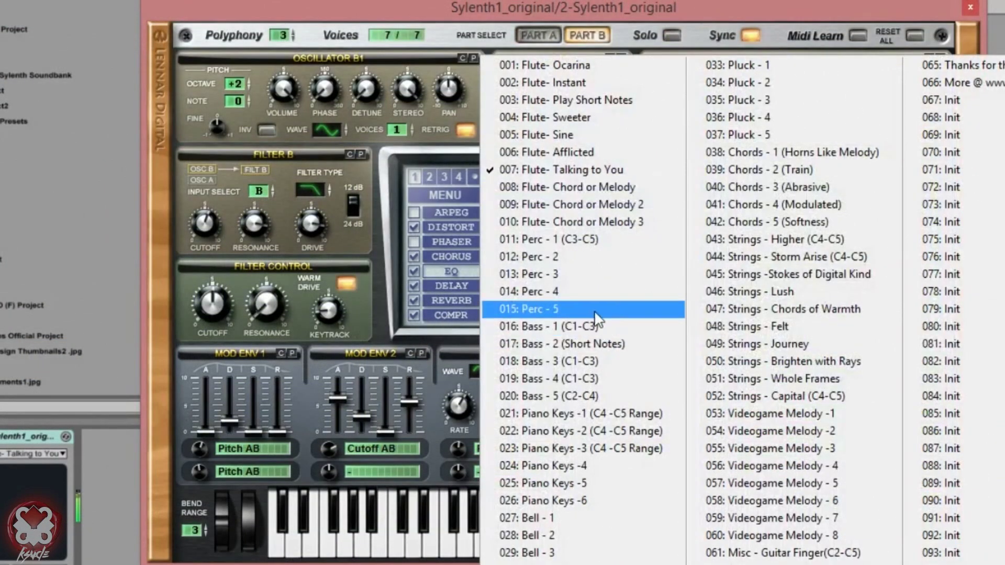
left_click(596, 413)
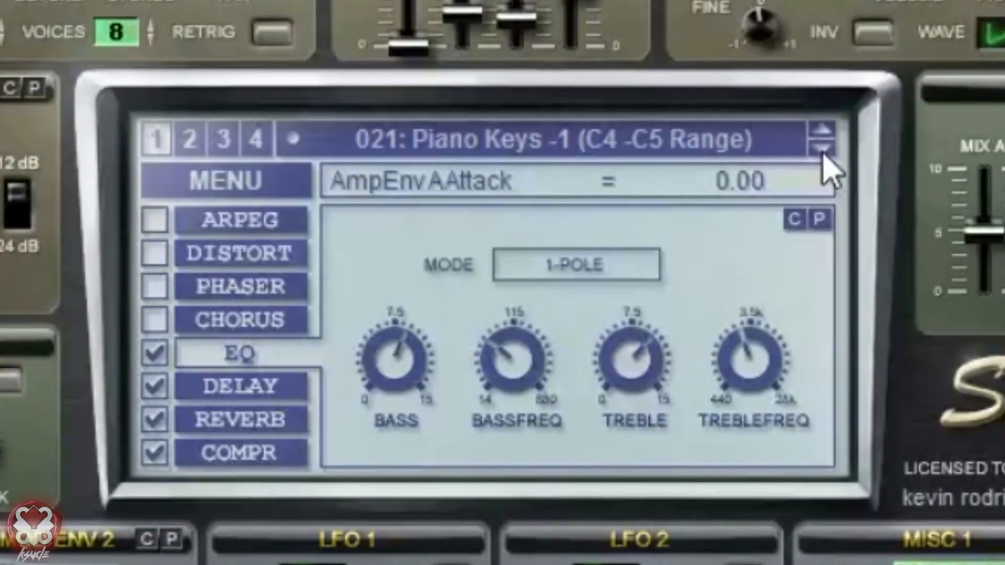
left_click(823, 153)
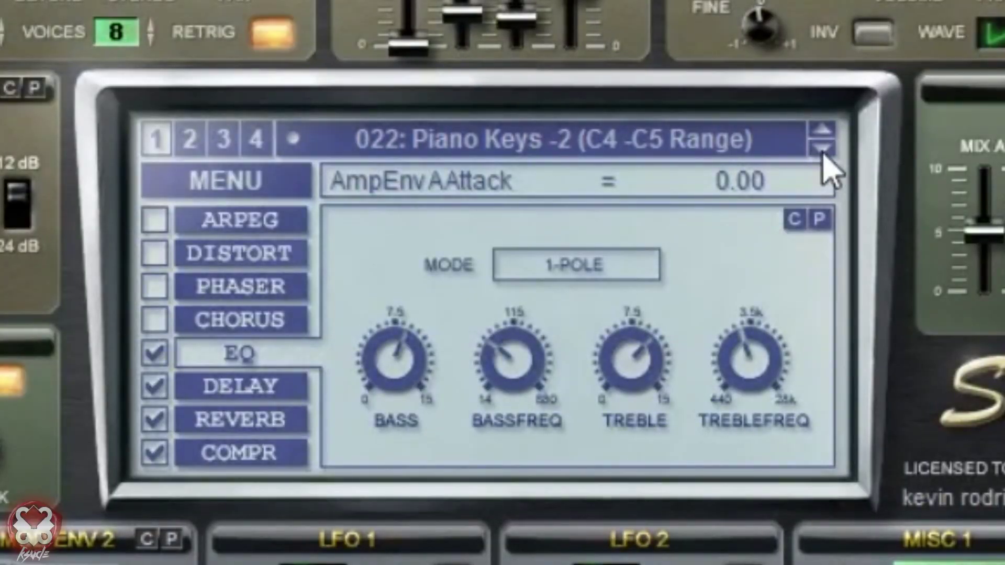
left_click(823, 153)
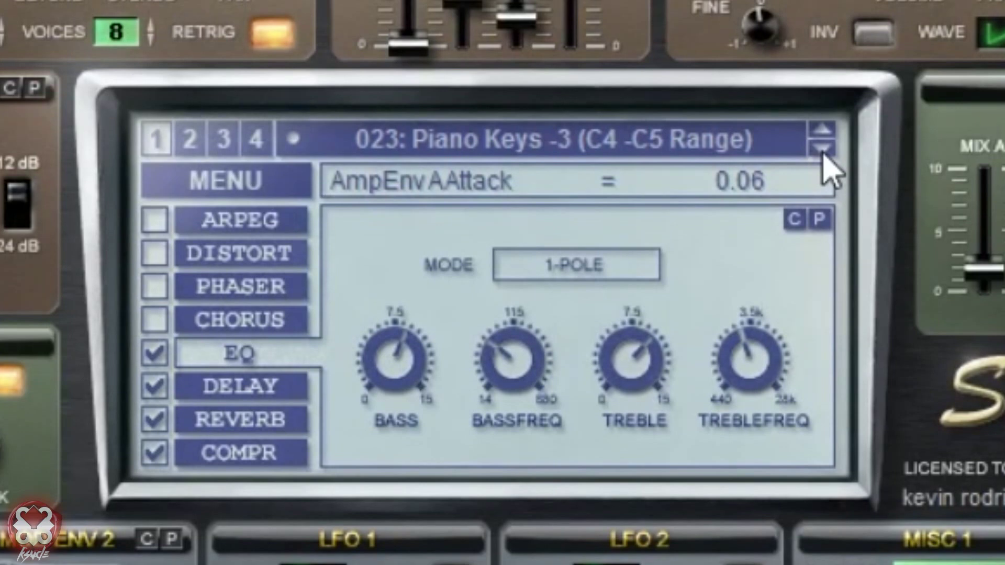
left_click(822, 151)
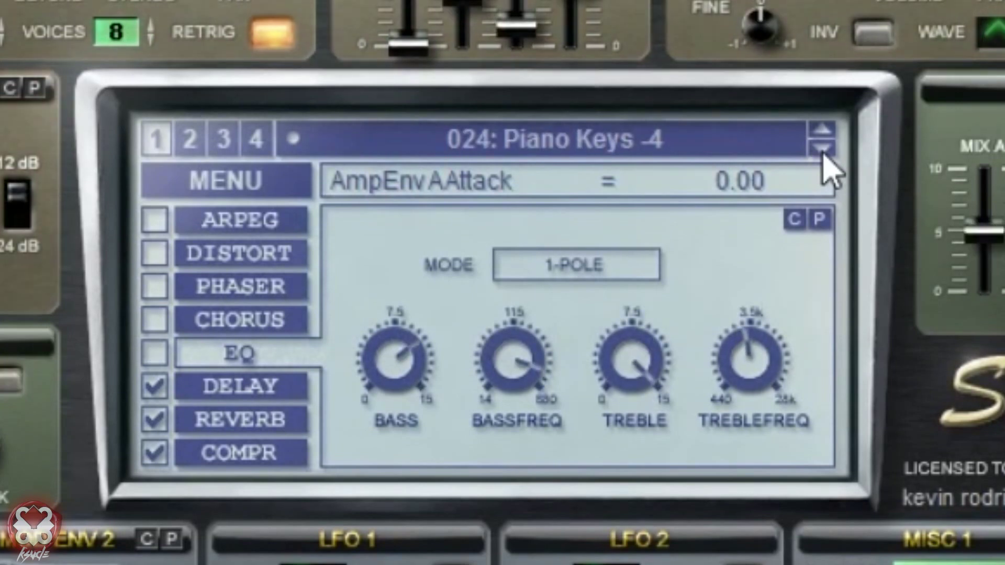
left_click(823, 151)
left_click(822, 151)
- Audition the Bell presets 027 to 030 one after another
left_click(822, 151)
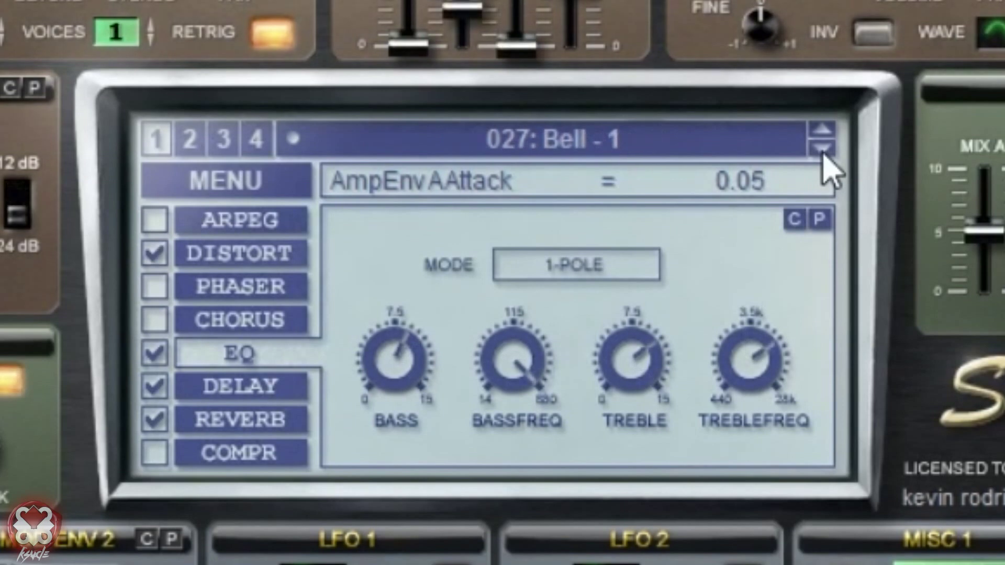
left_click(823, 151)
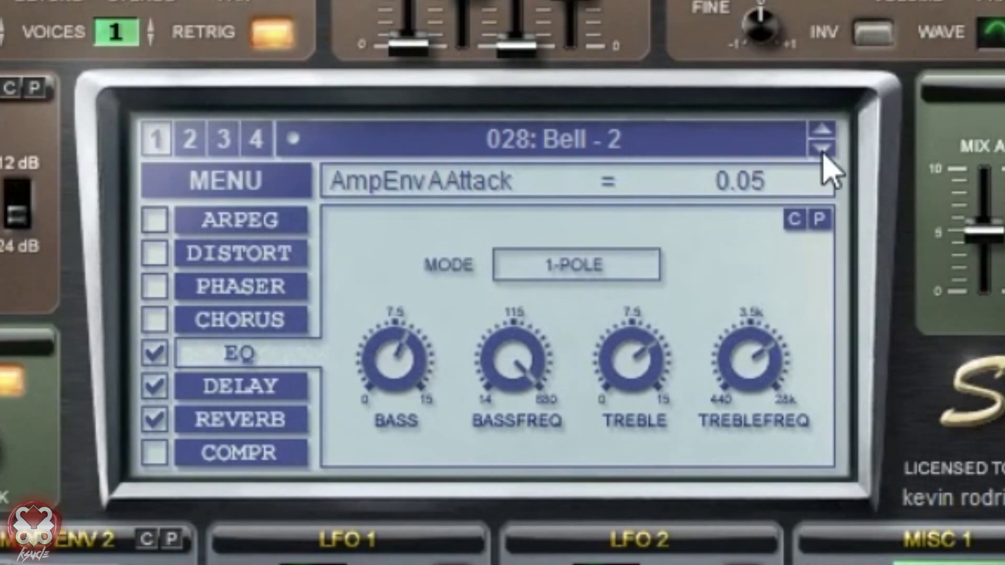
left_click(823, 151)
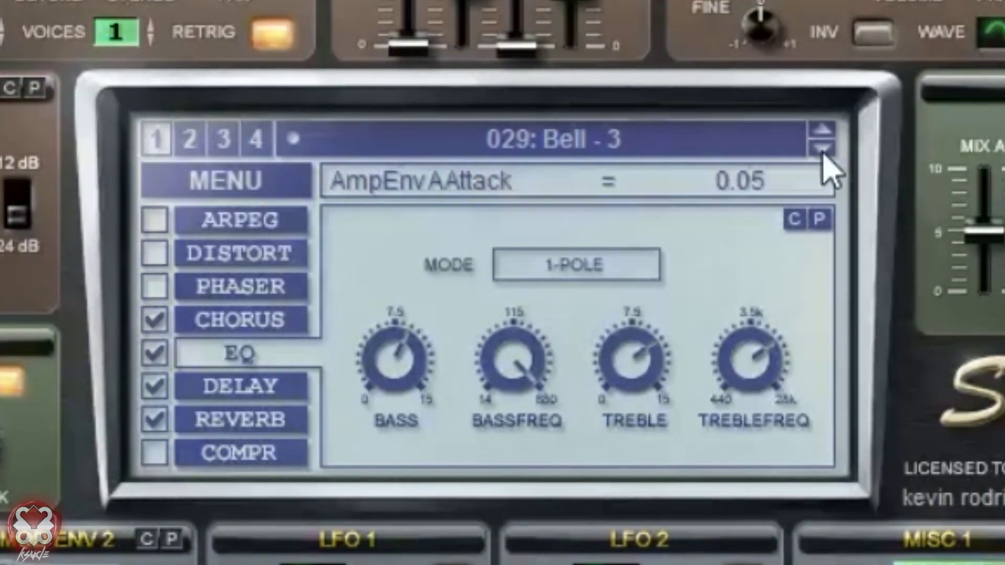
left_click(822, 150)
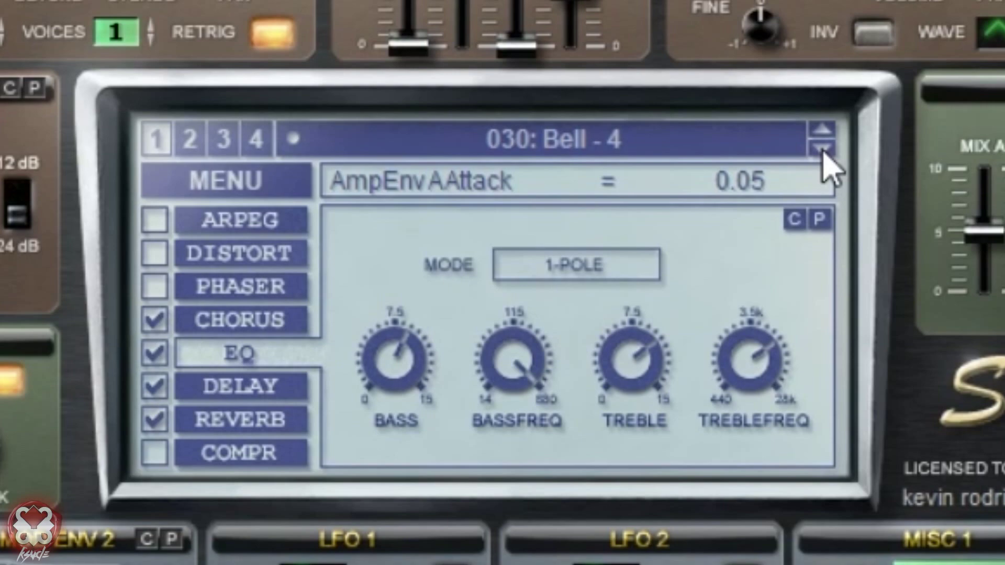
- Audition the Videogame Melody presets 053 to 060 and the Strings - Storm Arise (C4-C5) preset
right_click(822, 150)
left_click(845, 69)
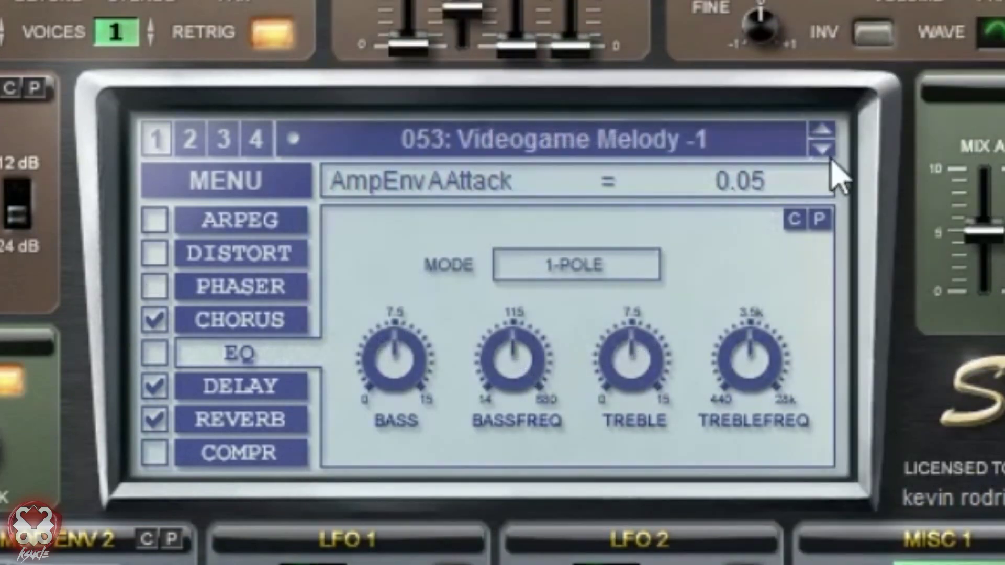
left_click(822, 150)
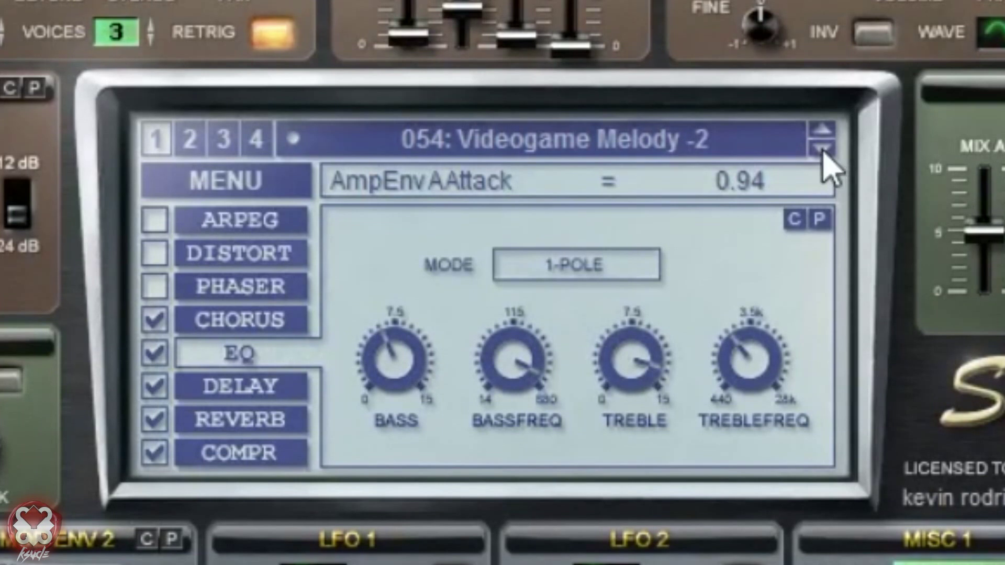
left_click(823, 149)
left_click(822, 150)
left_click(823, 150)
left_click(823, 149)
left_click(822, 150)
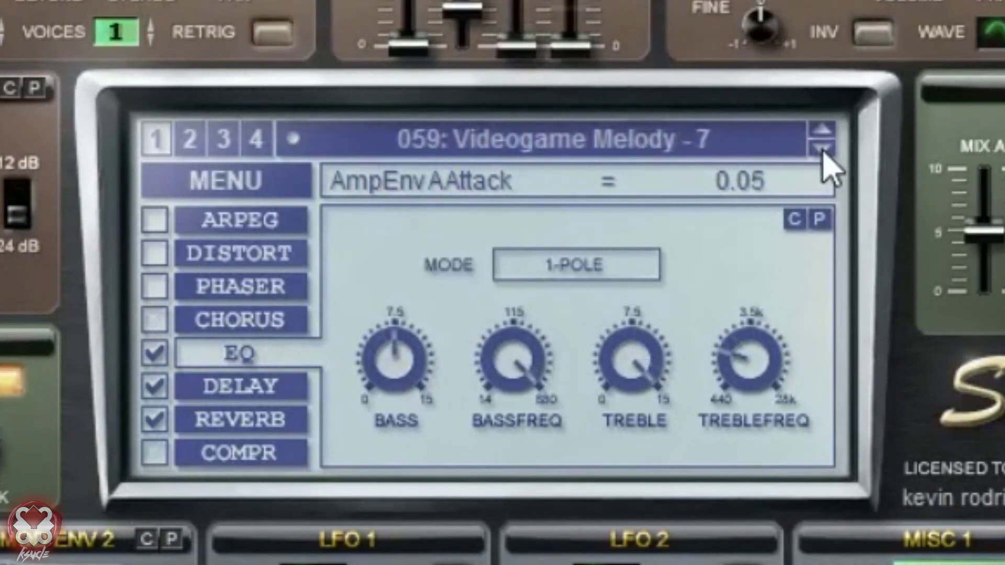
left_click(823, 150)
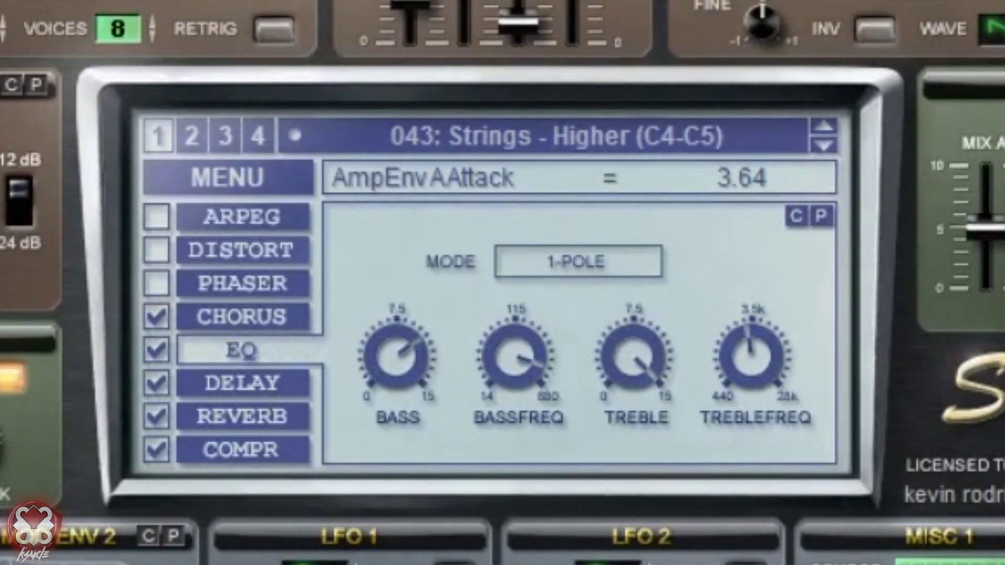
left_click(823, 144)
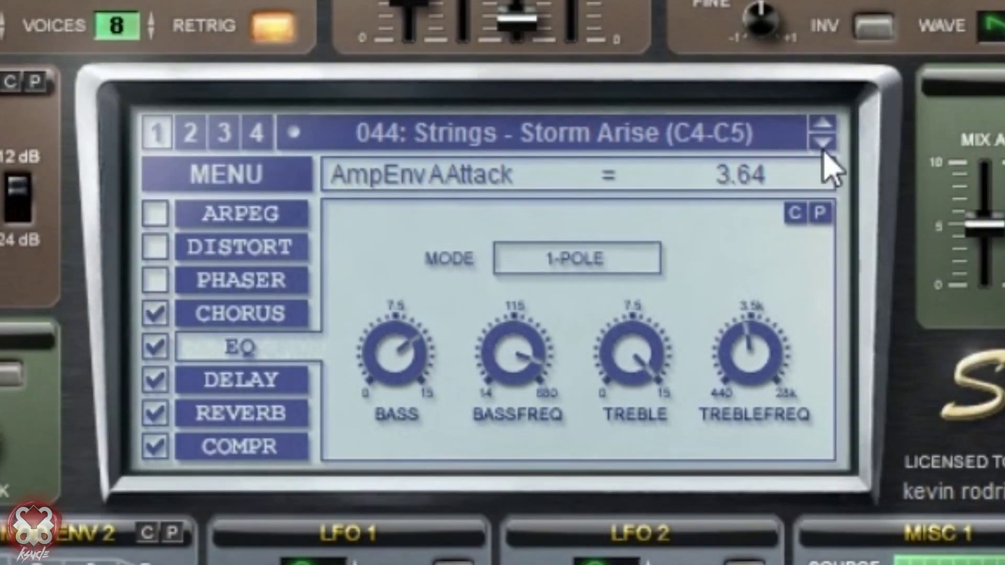